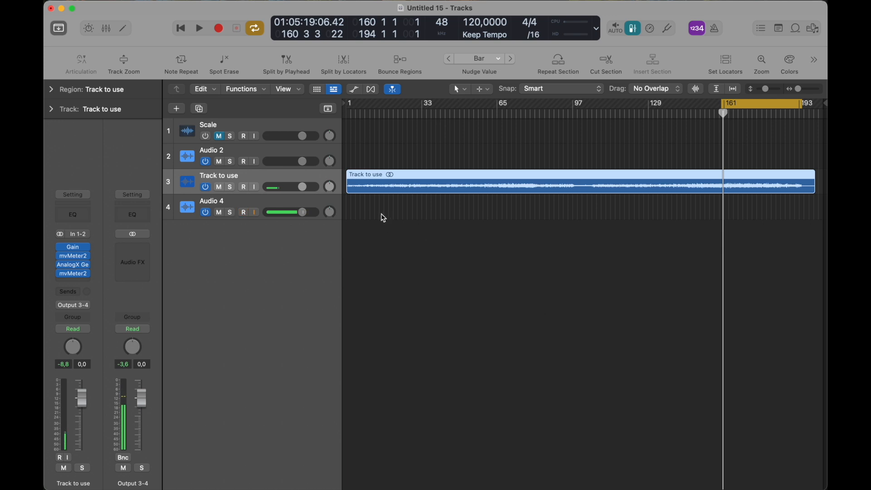
# - Open the first mvMeter2 and the Gain plug-in of "Track to use" and place their windows side by side
pyautogui.click(77, 257)
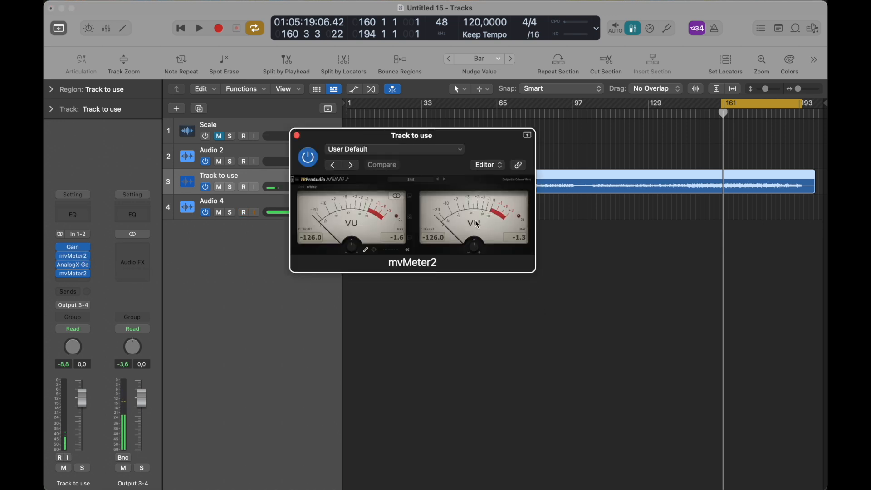
pyautogui.moveTo(486, 142); pyautogui.dragTo(615, 222)
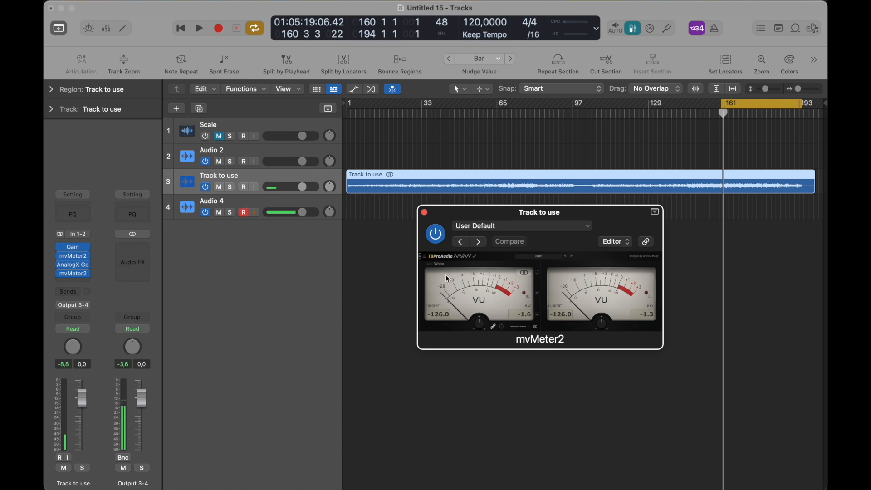
pyautogui.click(75, 251)
pyautogui.moveTo(463, 136); pyautogui.dragTo(372, 210)
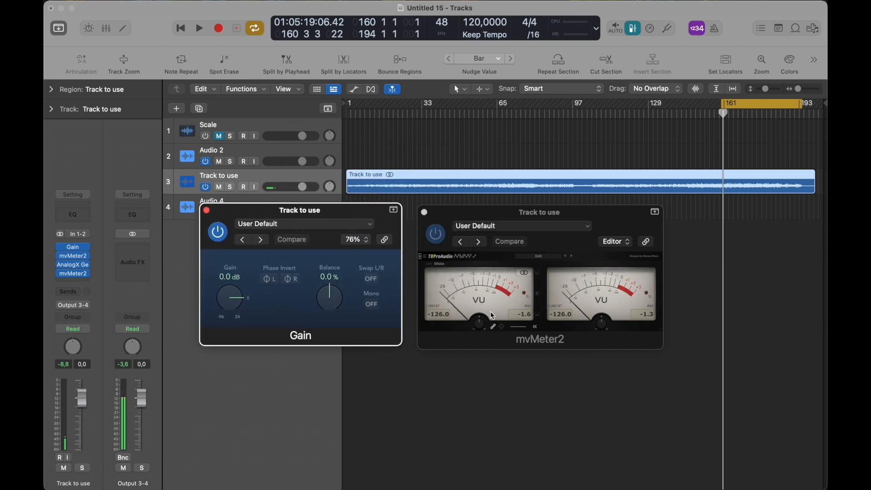
# - Bypass AnalogX Genesis and the last mvMeter2, and play the cycled section to read the track's maximum VU level
pyautogui.click(60, 265)
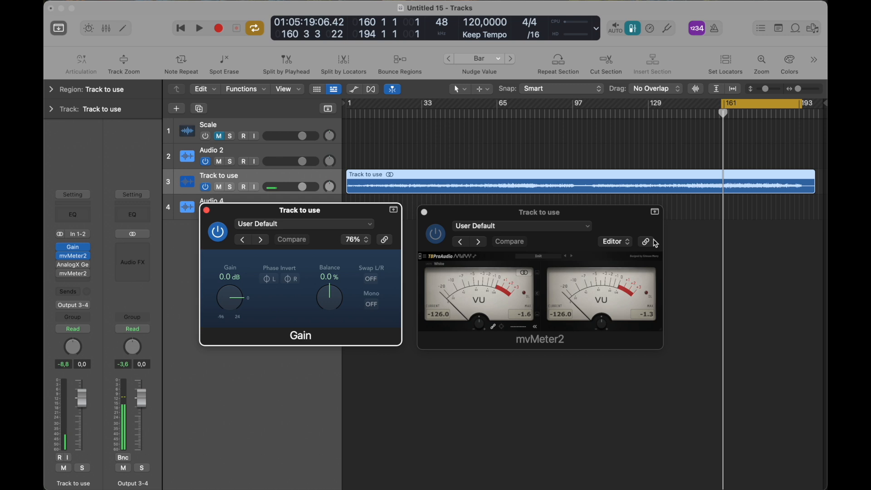
pyautogui.moveTo(626, 218)
pyautogui.mouseDown()
pyautogui.moveTo(627, 228)
pyautogui.moveTo(625, 213)
pyautogui.mouseUp()
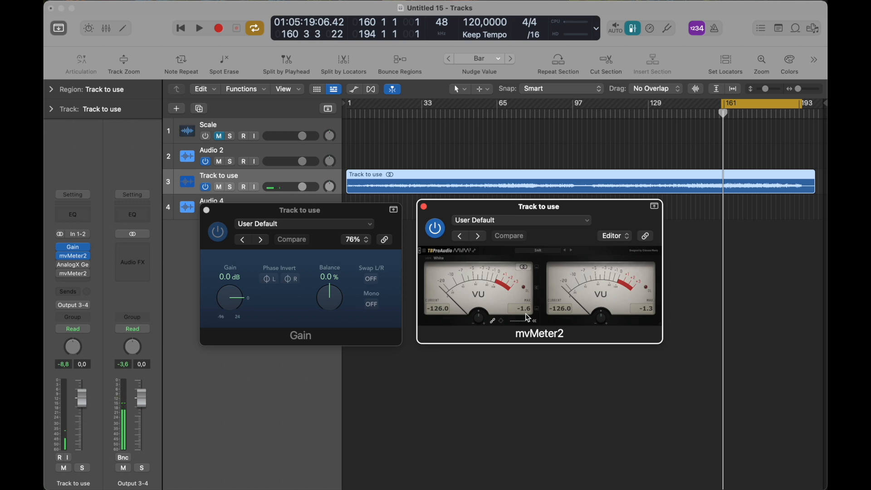
pyautogui.press('space')
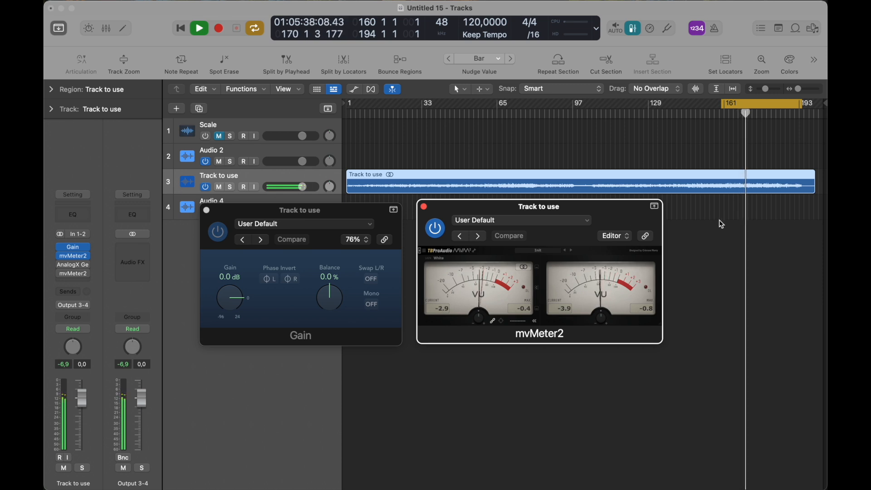
pyautogui.press('space')
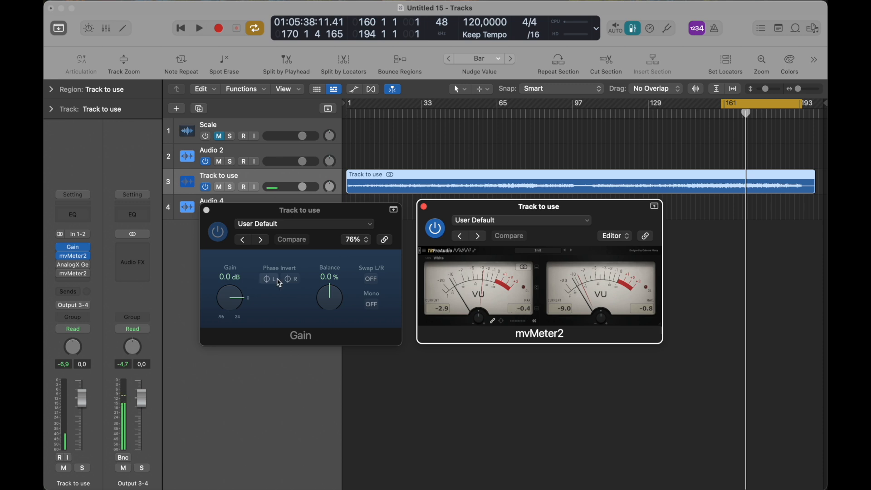
# - Set the Gain plug-in to +0.4 dB and replay the cycled section to check the level on the VU meter
pyautogui.doubleClick(226, 278)
pyautogui.write('0.4')
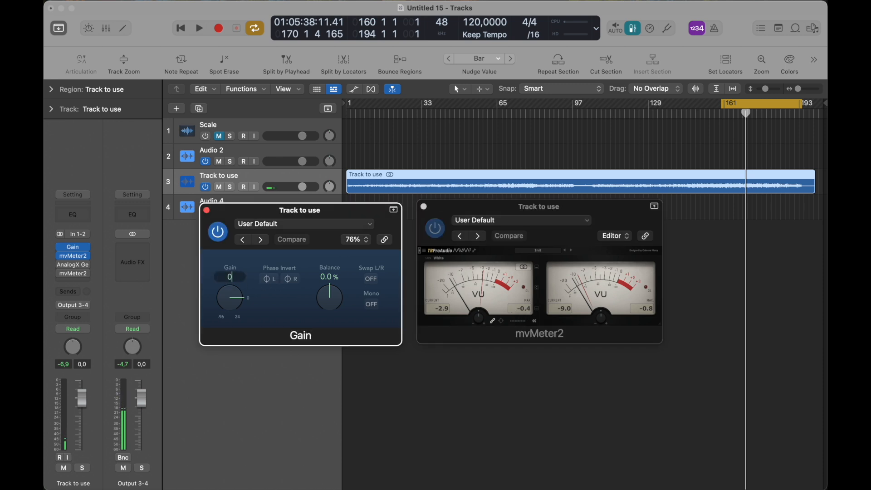
pyautogui.press('Return')
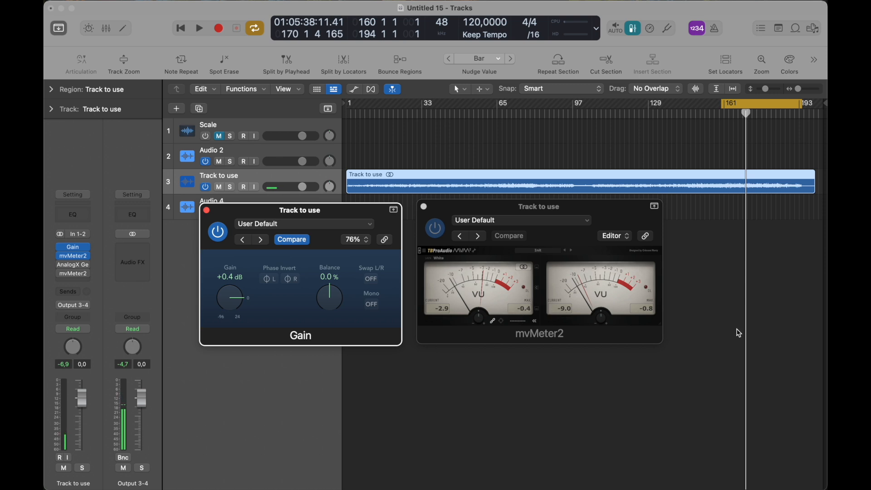
pyautogui.press('space')
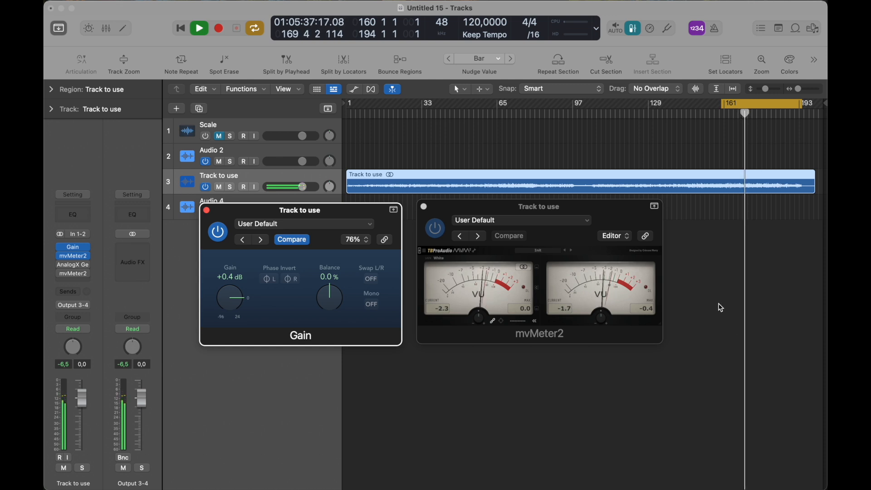
pyautogui.press('space')
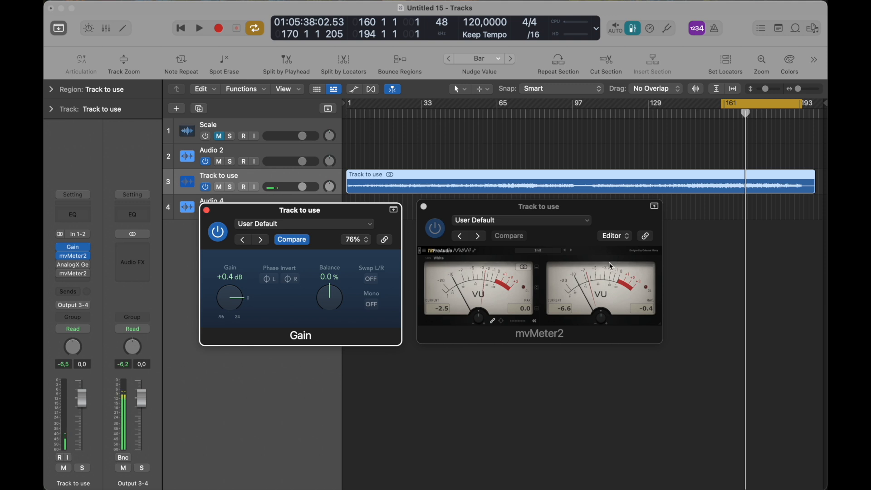
# - Open AnalogX Genesis, switch on Profile 1 with the SSL Bus Comp preset, and position its window fully in view
pyautogui.click(73, 265)
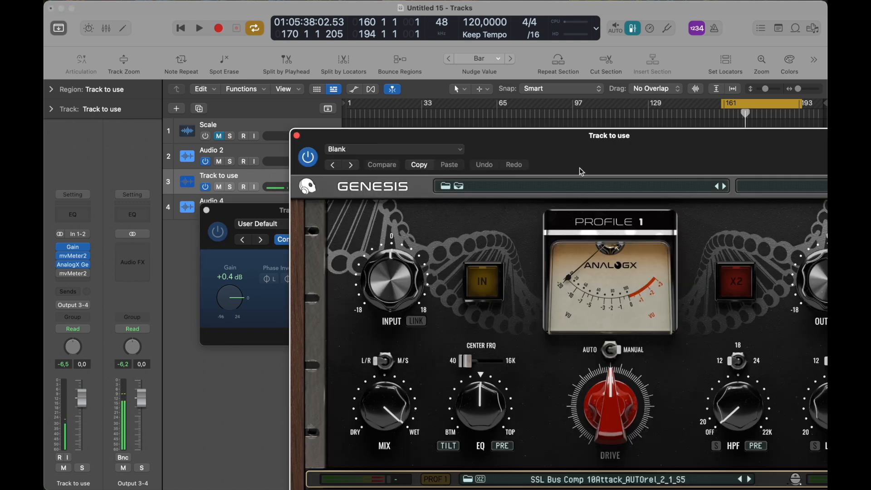
pyautogui.moveTo(579, 167); pyautogui.dragTo(531, 67)
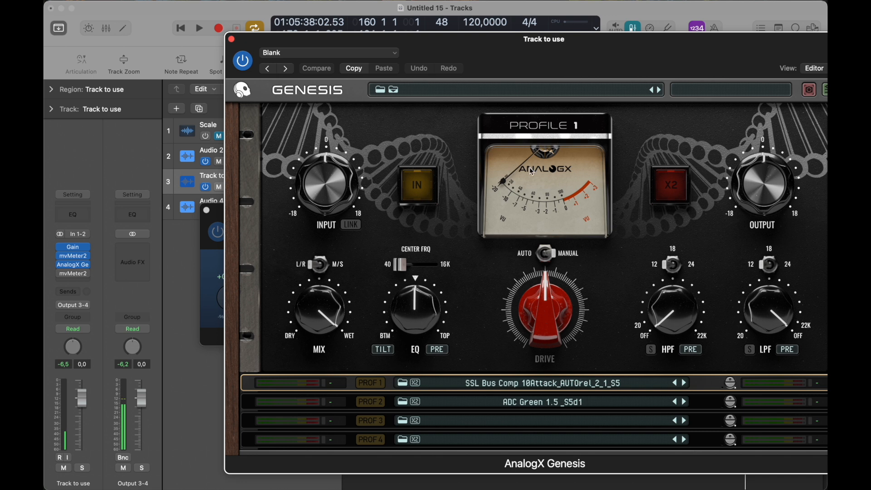
pyautogui.click(383, 384)
pyautogui.moveTo(552, 53); pyautogui.dragTo(518, 58)
# - During playback, lower the Genesis input to -18 dB and try the Profile 1 drive at -24 dB before returning it to 0 dB
pyautogui.moveTo(406, 269)
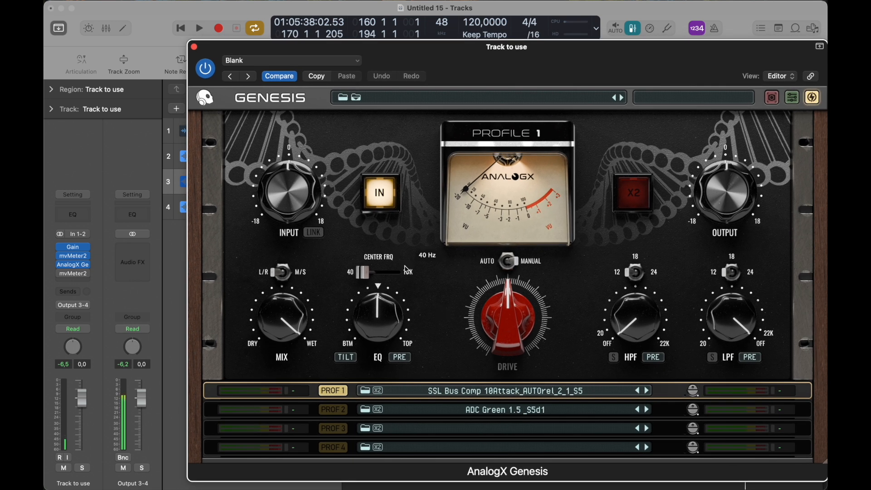
pyautogui.moveTo(291, 187)
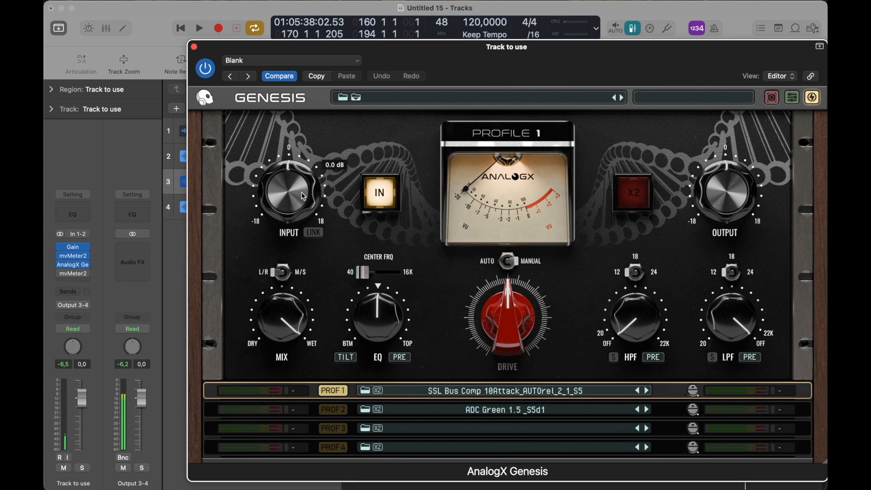
pyautogui.moveTo(524, 313)
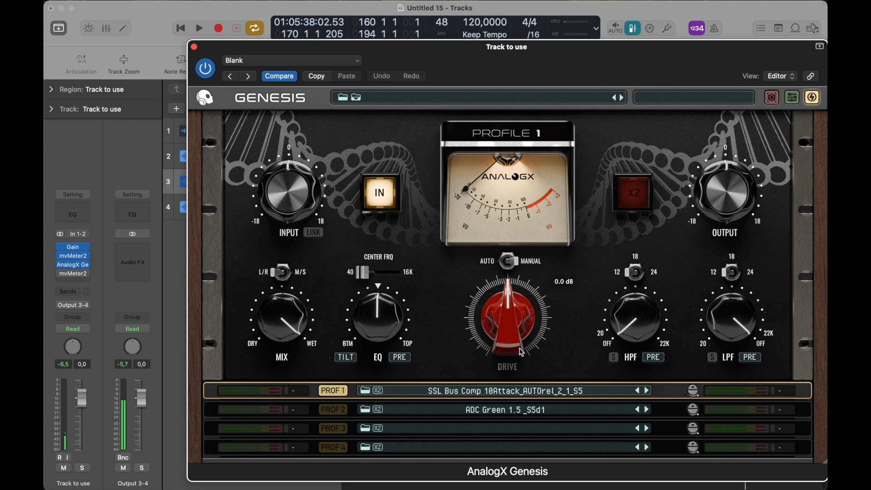
pyautogui.press('space')
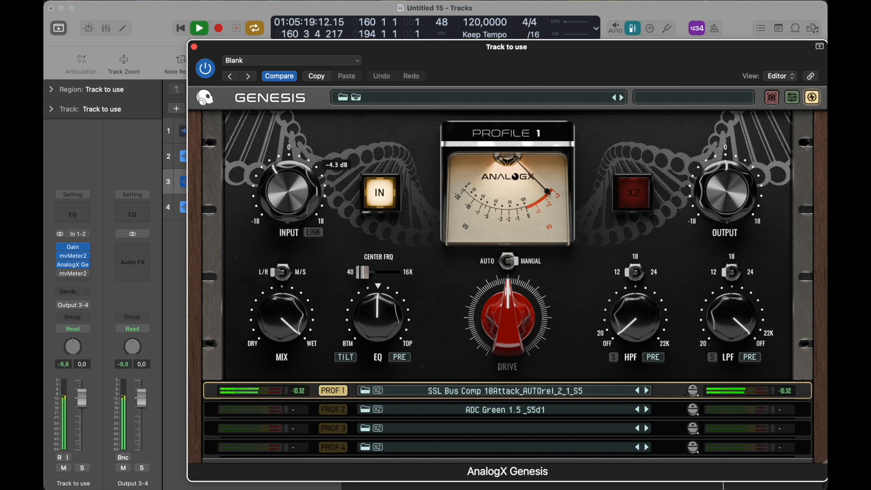
pyautogui.moveTo(279, 208); pyautogui.dragTo(279, 227)
pyautogui.moveTo(509, 312); pyautogui.dragTo(494, 327)
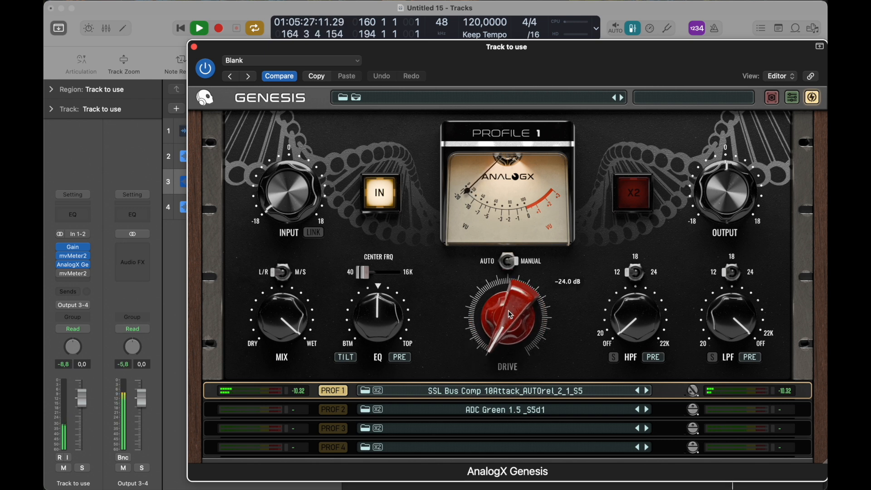
pyautogui.moveTo(527, 304); pyautogui.dragTo(530, 278)
pyautogui.press('space')
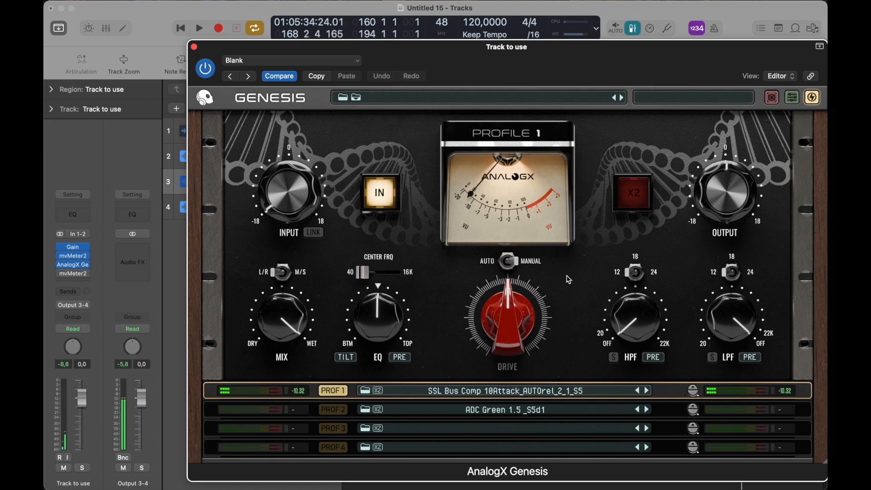
# - Set the Genesis input to about -12.7 dB while the section plays, then stop playback
pyautogui.moveTo(323, 212)
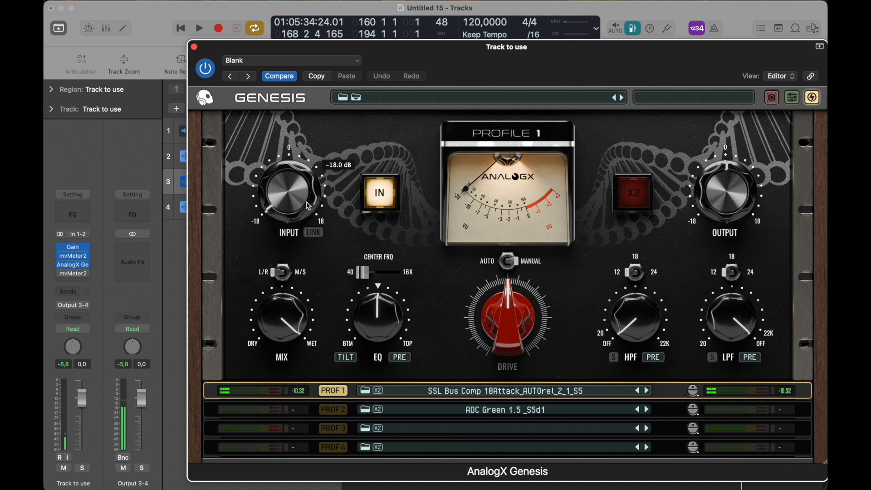
pyautogui.press('space')
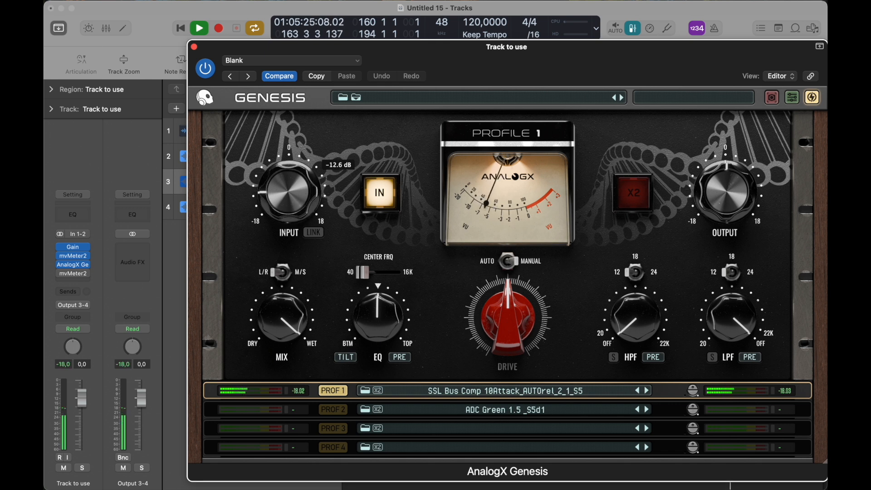
pyautogui.press('space')
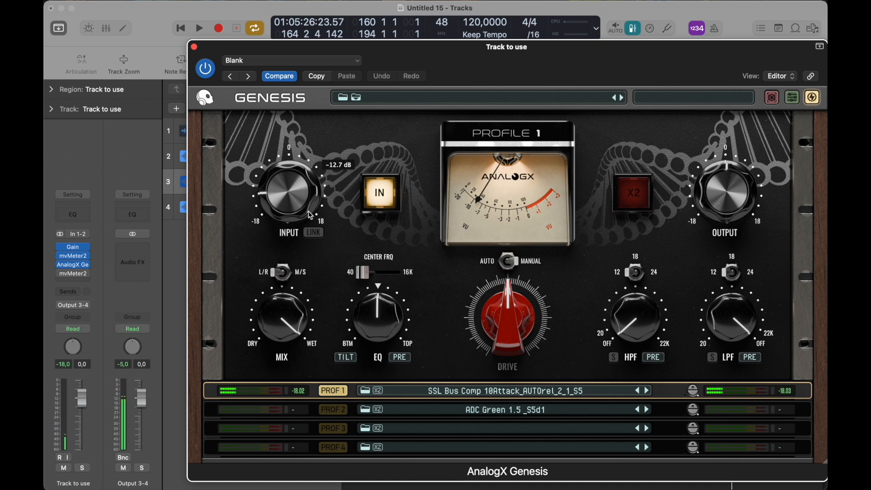
# - Enable and open the last mvMeter2, place it above the Genesis window, and bypass the first mvMeter2
pyautogui.moveTo(517, 62); pyautogui.dragTo(503, 180)
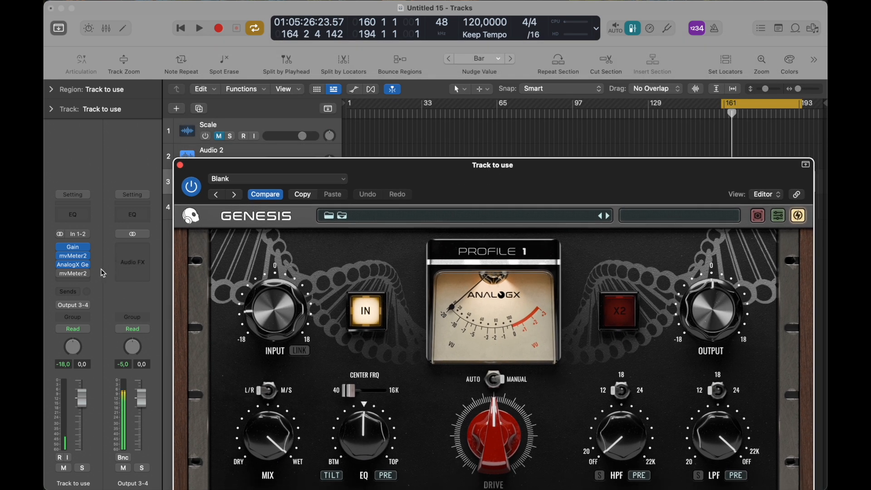
pyautogui.click(73, 273)
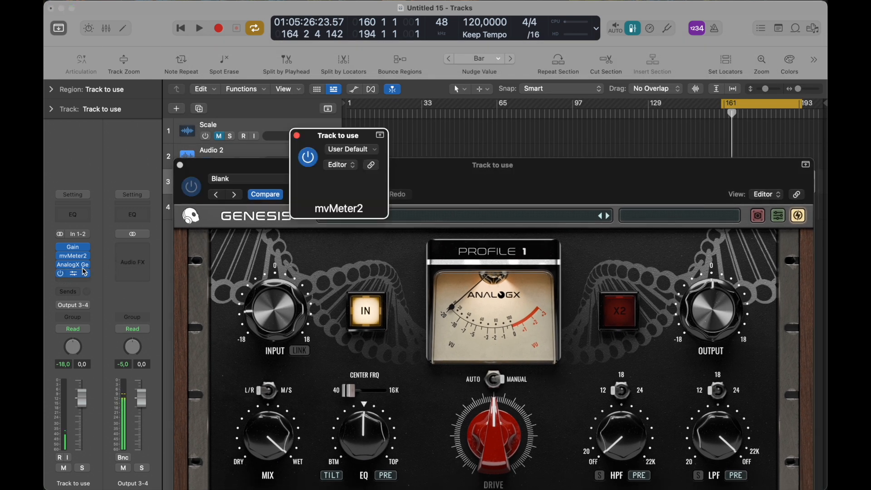
pyautogui.moveTo(476, 130); pyautogui.dragTo(753, 3)
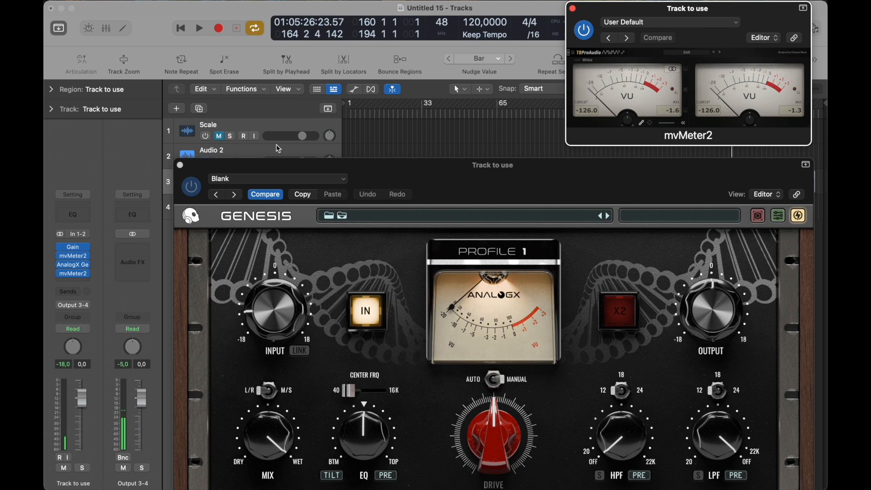
pyautogui.click(60, 256)
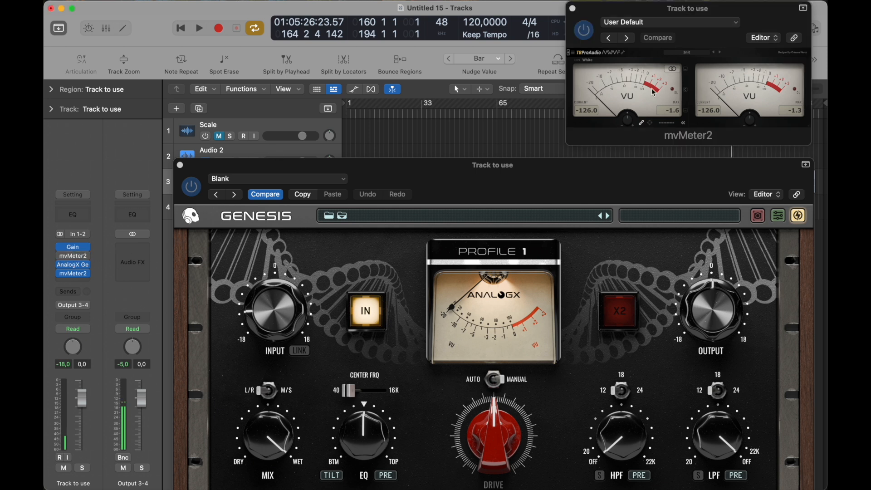
# - Rearrange the Genesis window below the mvMeter2 window so that the input and output knobs and the meter are all in view
pyautogui.click(676, 117)
pyautogui.moveTo(649, 168); pyautogui.dragTo(644, 233)
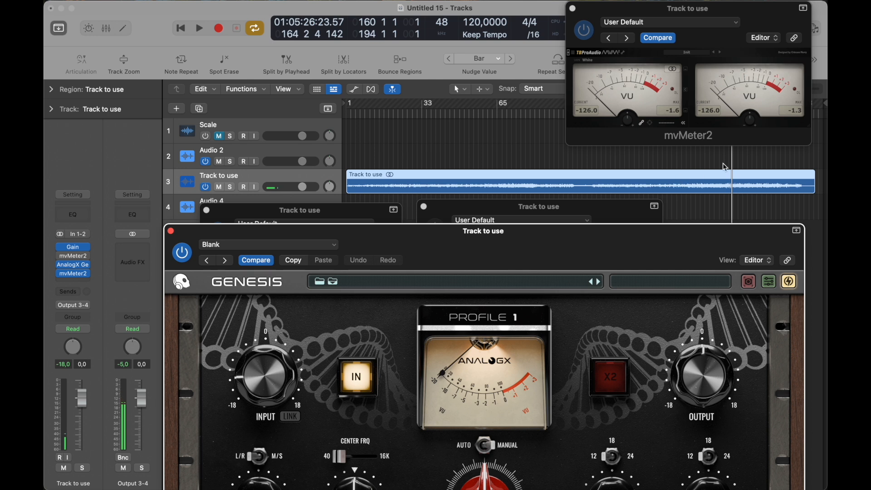
pyautogui.moveTo(667, 249); pyautogui.dragTo(627, 117)
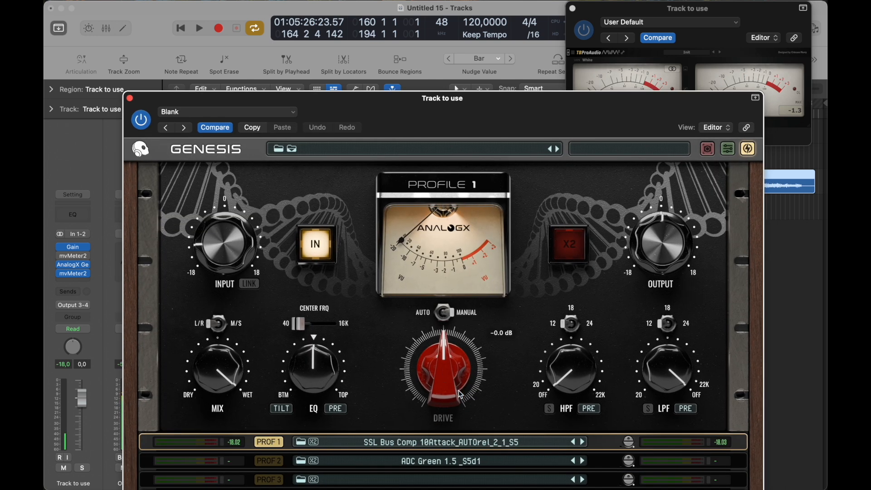
pyautogui.moveTo(666, 256)
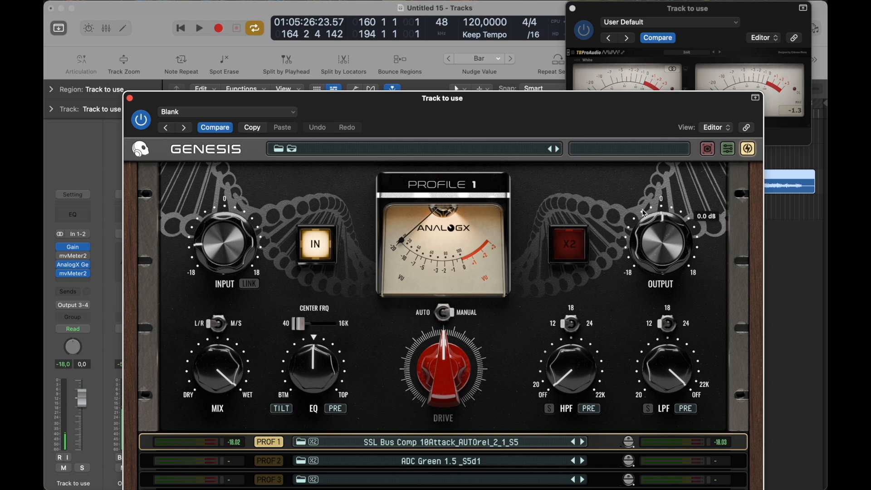
pyautogui.moveTo(576, 109); pyautogui.dragTo(612, 223)
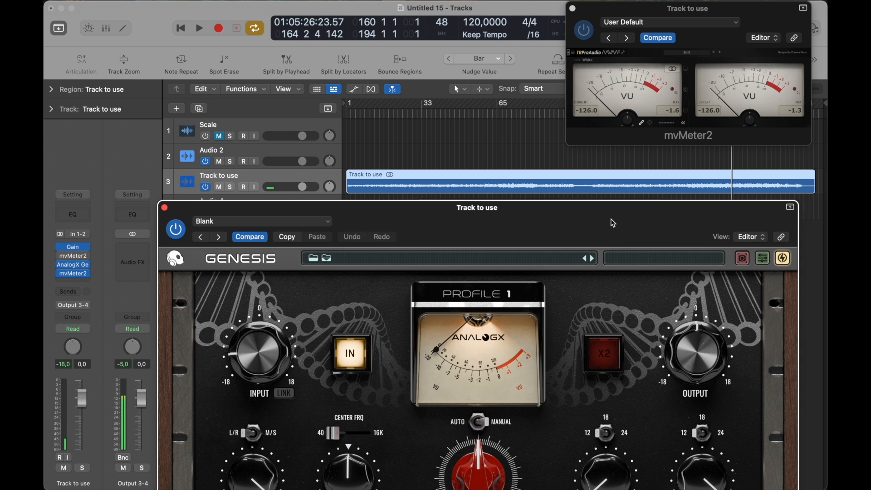
# - Reset the last mvMeter2's maximum readings and play the cycled section to read the level after Genesis
pyautogui.click(675, 114)
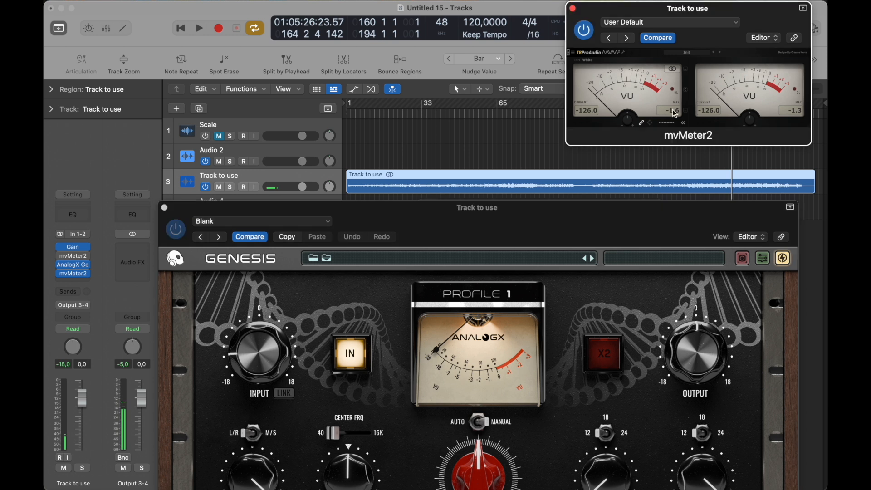
pyautogui.press('space')
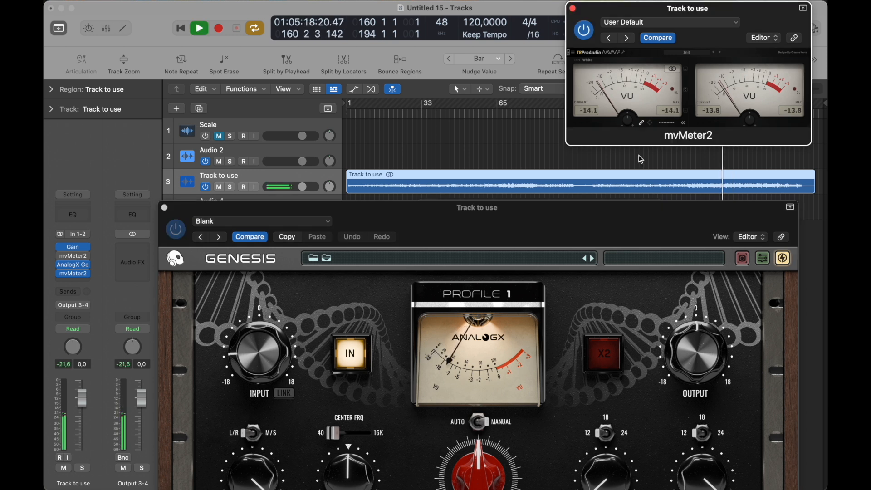
pyautogui.moveTo(756, 13); pyautogui.dragTo(621, 15)
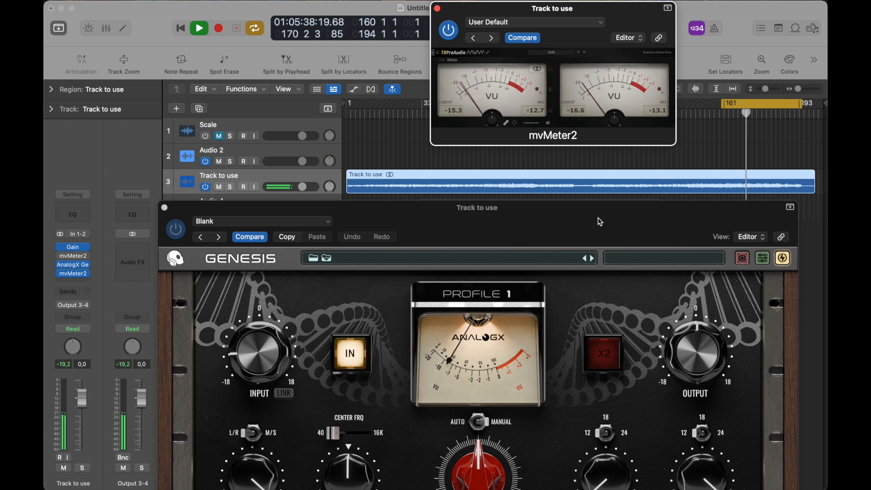
pyautogui.press('space')
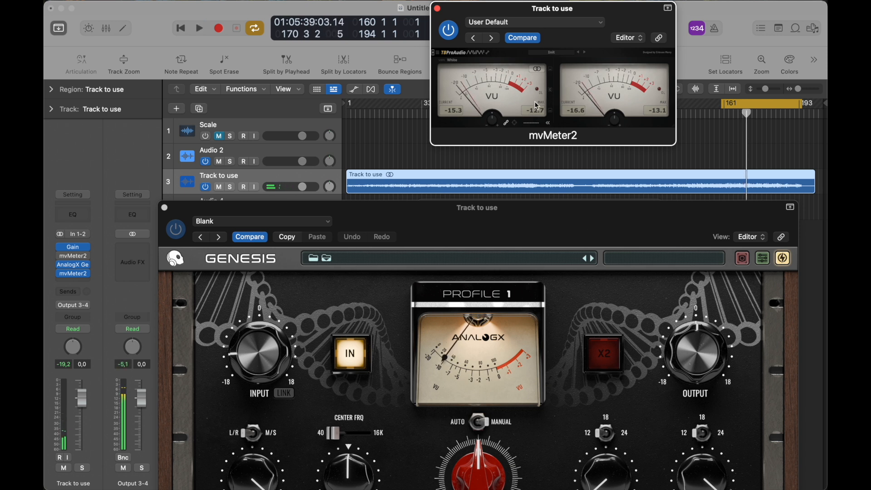
pyautogui.moveTo(729, 344)
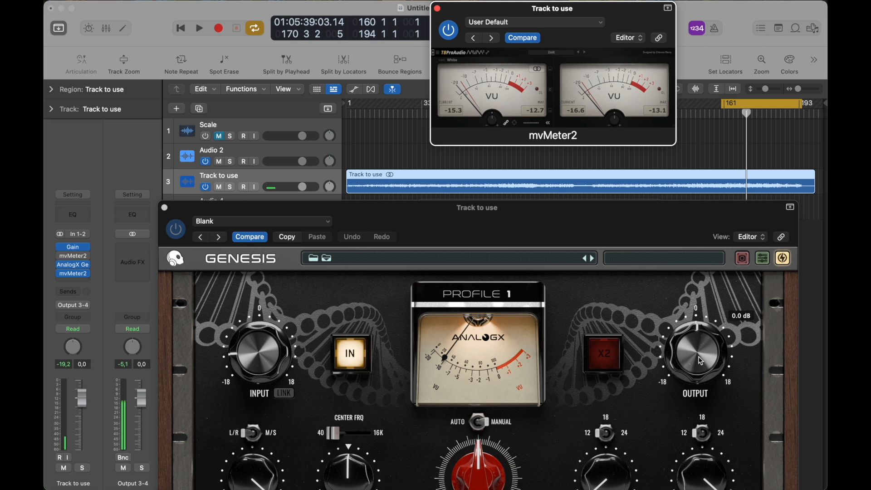
# - Raise the Genesis Profile 1 output to make up for the lowered input, and play the section to check the level
pyautogui.moveTo(701, 362); pyautogui.dragTo(701, 319)
pyautogui.moveTo(616, 222); pyautogui.dragTo(623, 177)
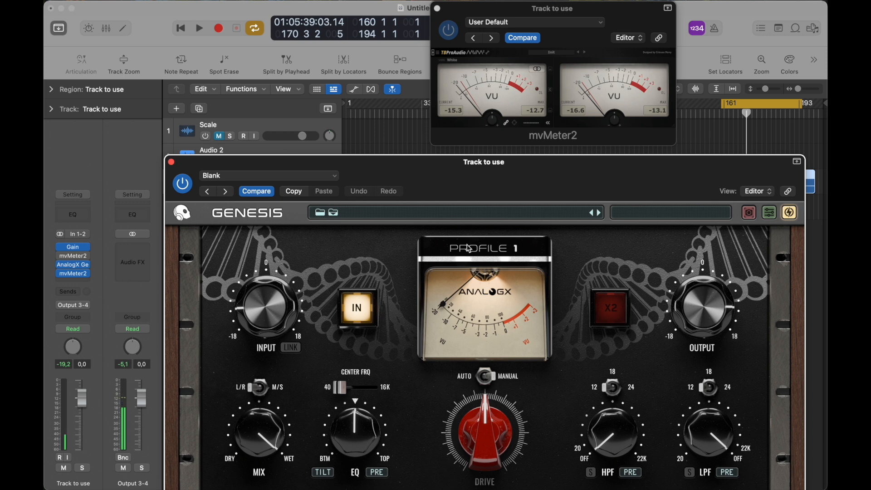
pyautogui.press('space')
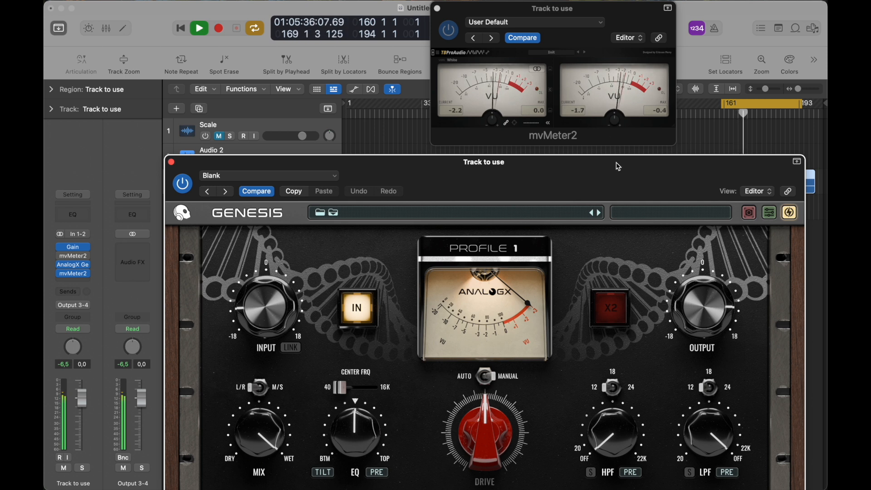
pyautogui.press('space')
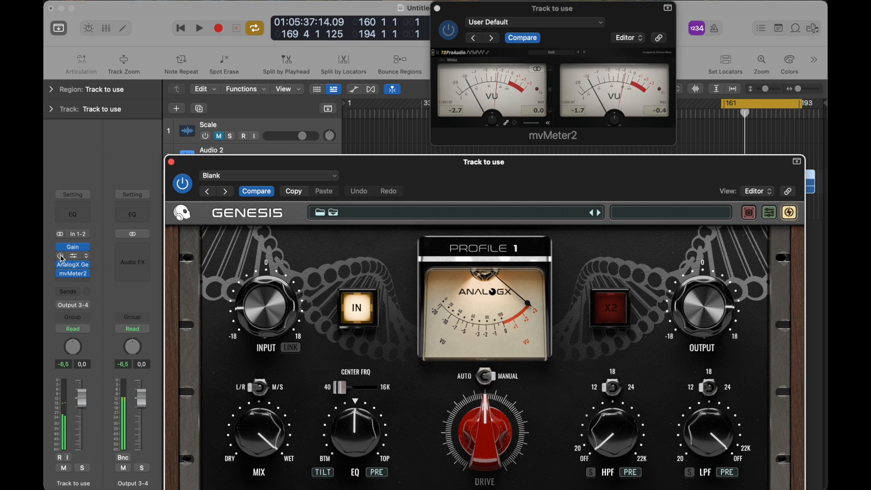
# - Enable and open the first mvMeter2, and arrange both mvMeter2 windows side by side above the Genesis window
pyautogui.click(62, 257)
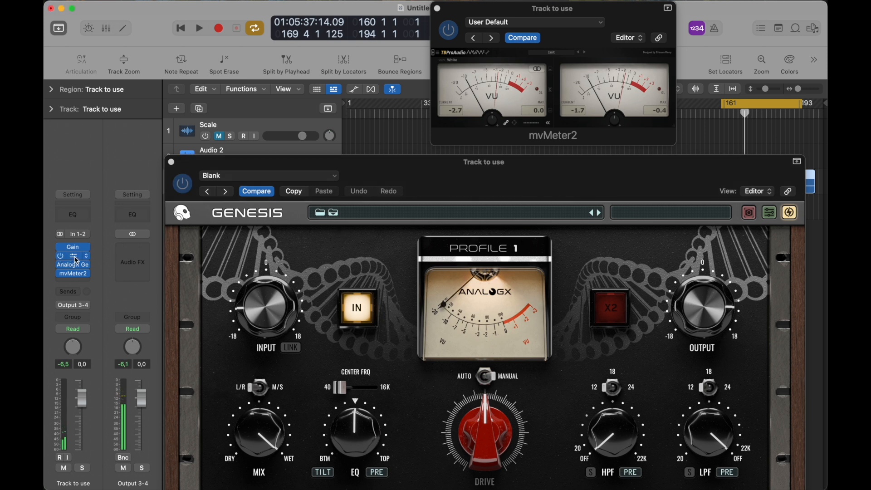
pyautogui.click(73, 256)
pyautogui.moveTo(580, 210); pyautogui.dragTo(272, 12)
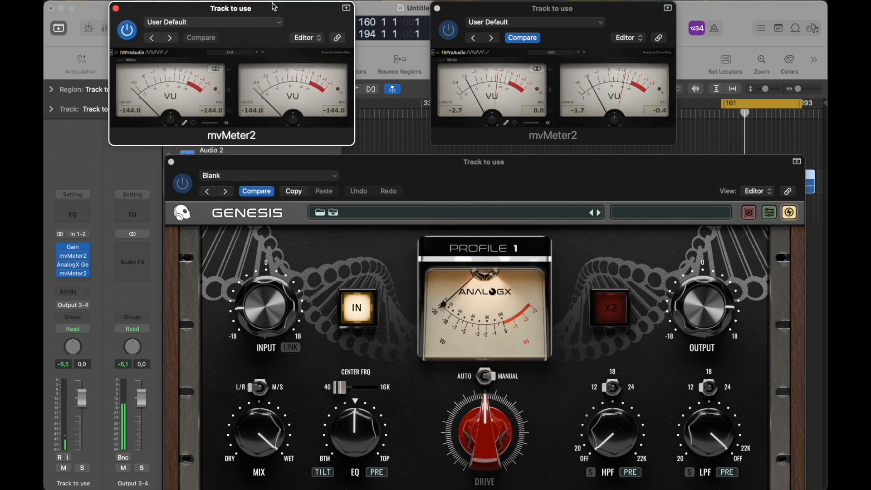
pyautogui.moveTo(604, 11); pyautogui.dragTo(576, 5)
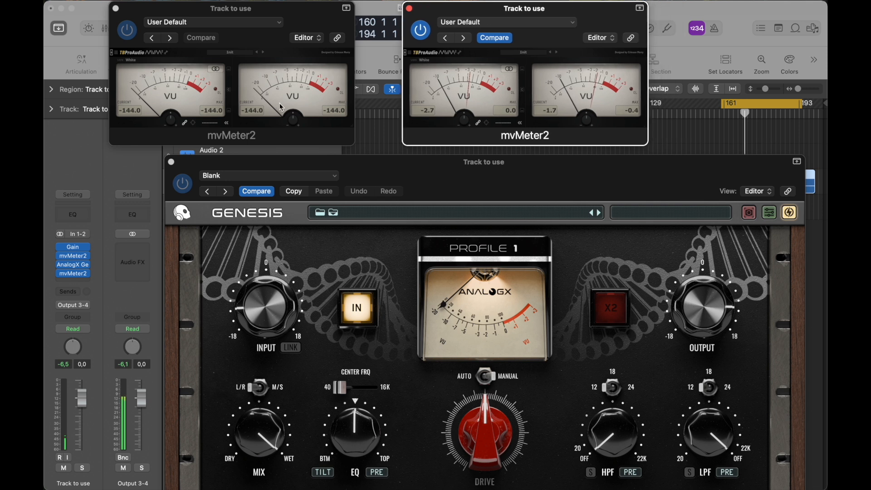
# - Reset the maximum readings on both mvMeter2 windows and play the section to compare levels before and after Genesis
pyautogui.click(216, 115)
pyautogui.click(515, 110)
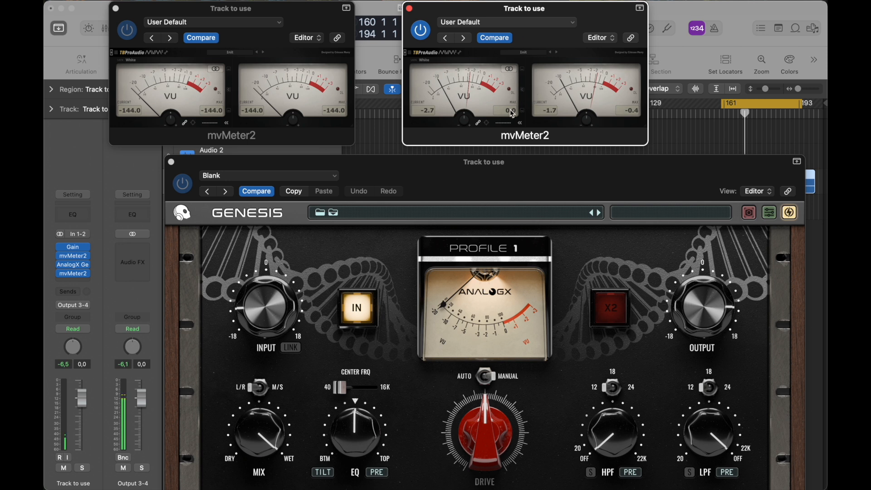
pyautogui.click(216, 113)
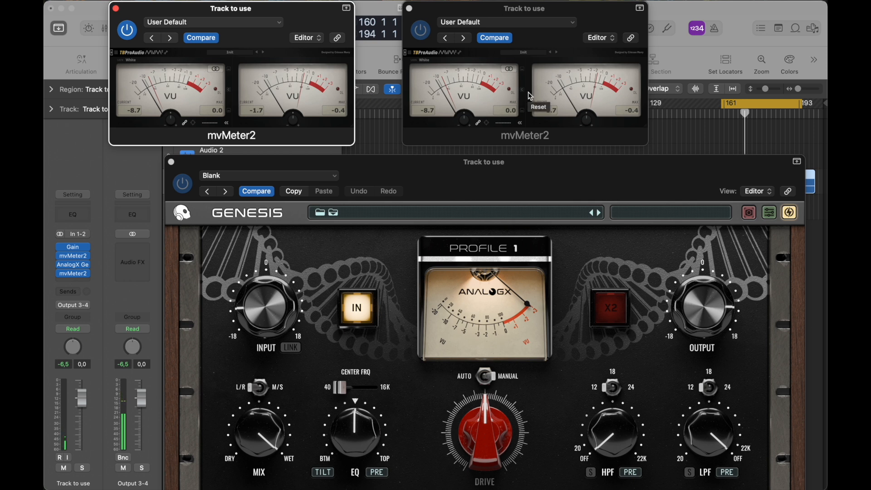
# - Bypass both mvMeter2 plug-ins and reposition the Genesis window just below their VU scales
pyautogui.click(61, 257)
pyautogui.click(61, 274)
pyautogui.moveTo(502, 185); pyautogui.dragTo(473, 99)
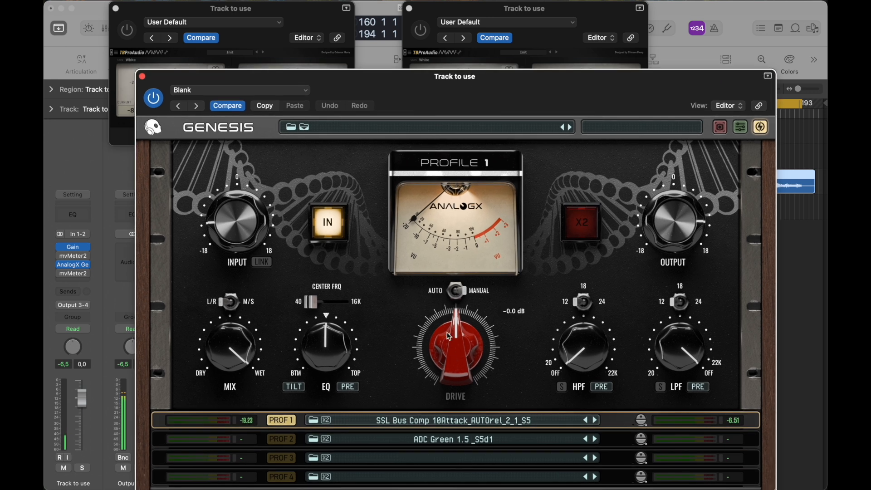
pyautogui.moveTo(492, 86); pyautogui.dragTo(488, 124)
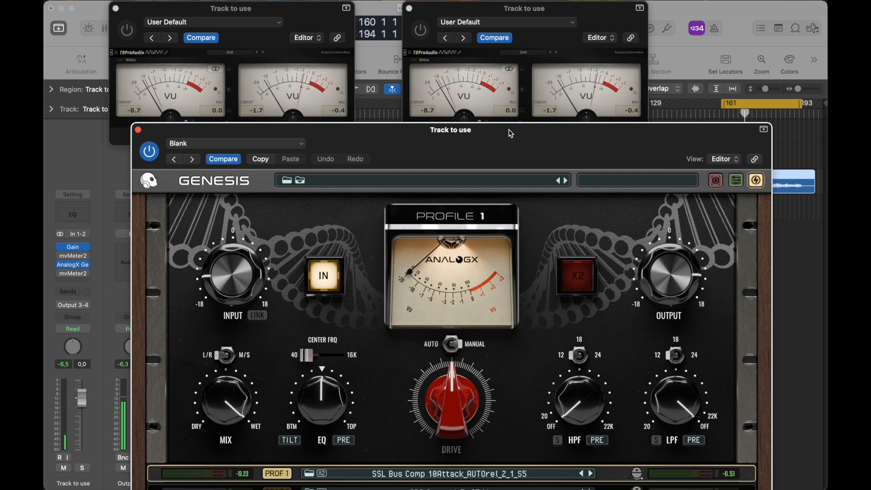
pyautogui.moveTo(472, 138); pyautogui.dragTo(472, 136)
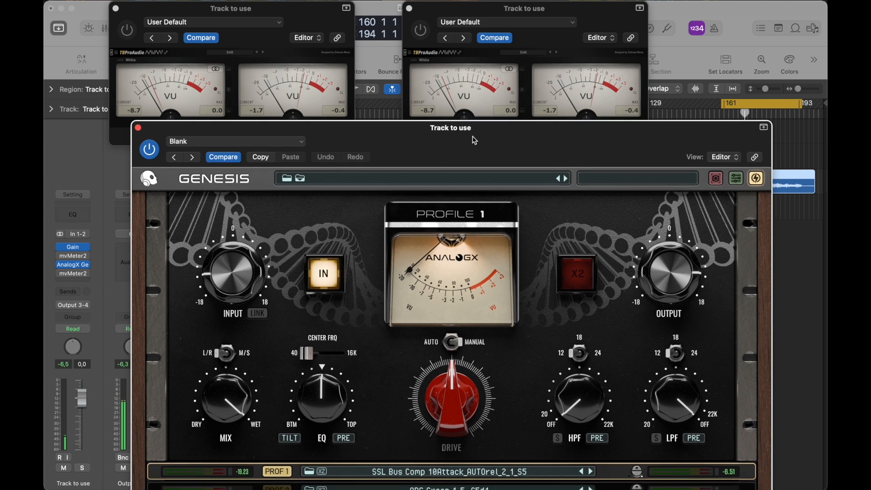
# - Compare the sound with Profile 1 switched in and out during playback, leaving it switched in
pyautogui.click(326, 279)
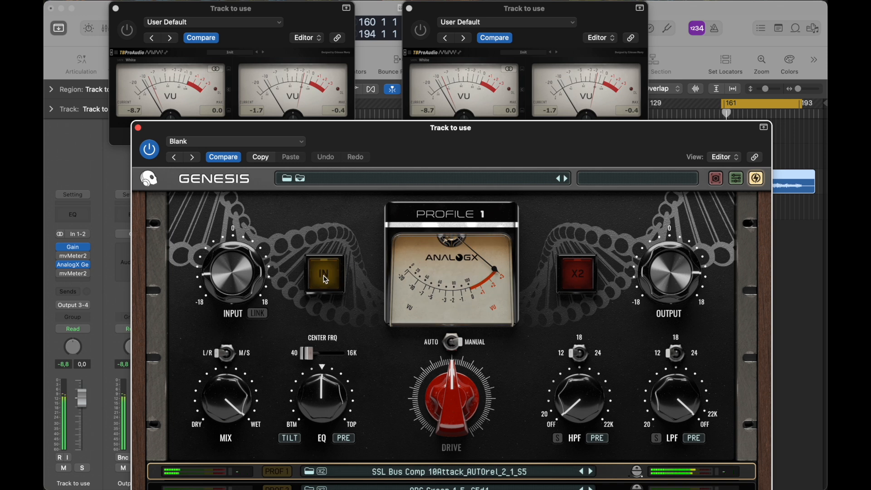
pyautogui.click(325, 279)
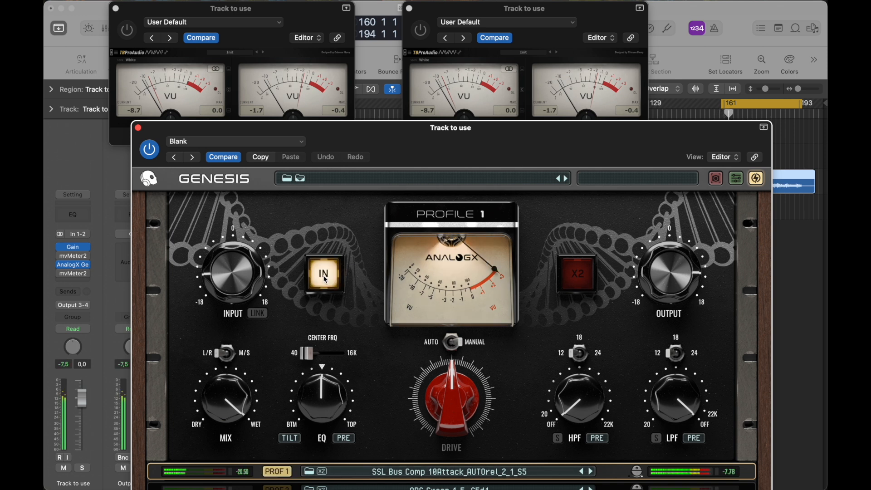
pyautogui.click(326, 279)
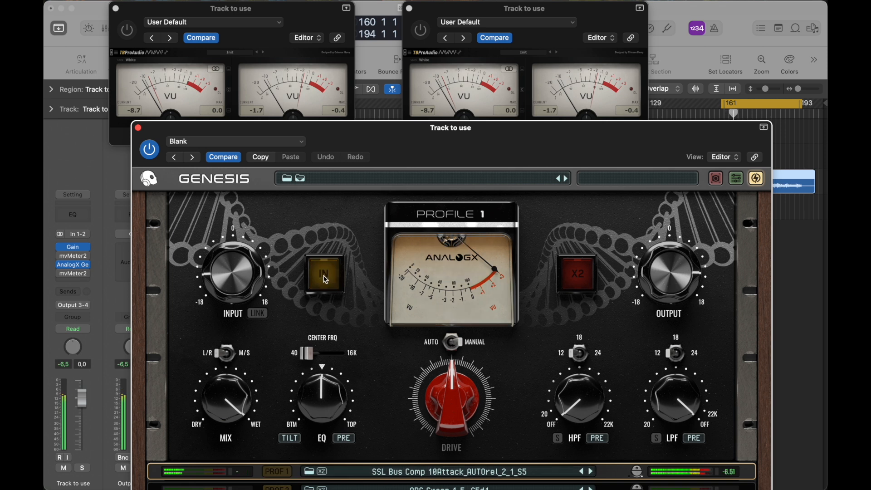
pyautogui.click(326, 279)
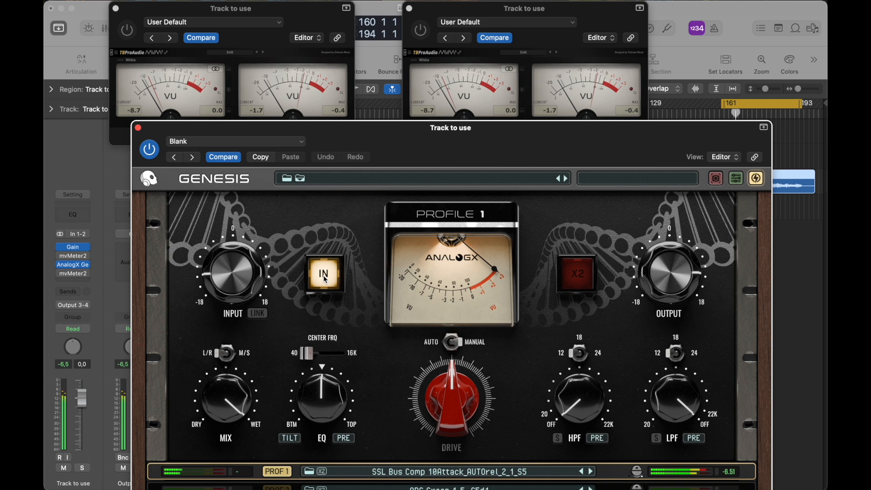
pyautogui.click(325, 279)
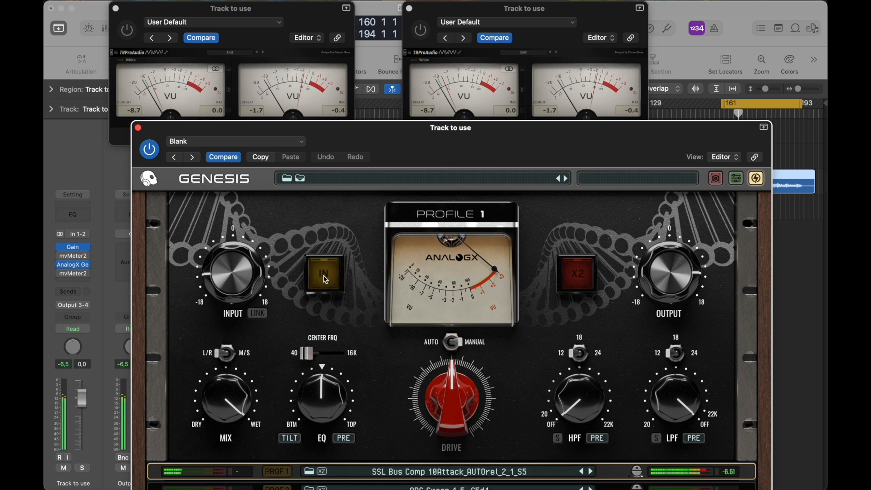
pyautogui.click(326, 279)
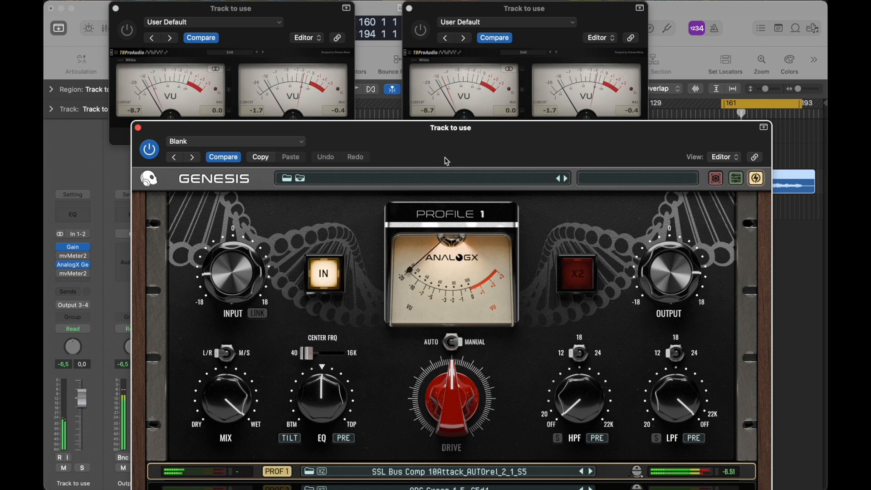
# - Bring the Genesis profile list into view and activate Profile 2, ADC Green 1.5_S5d1, alongside Profile 1
pyautogui.moveTo(454, 149); pyautogui.dragTo(465, 110)
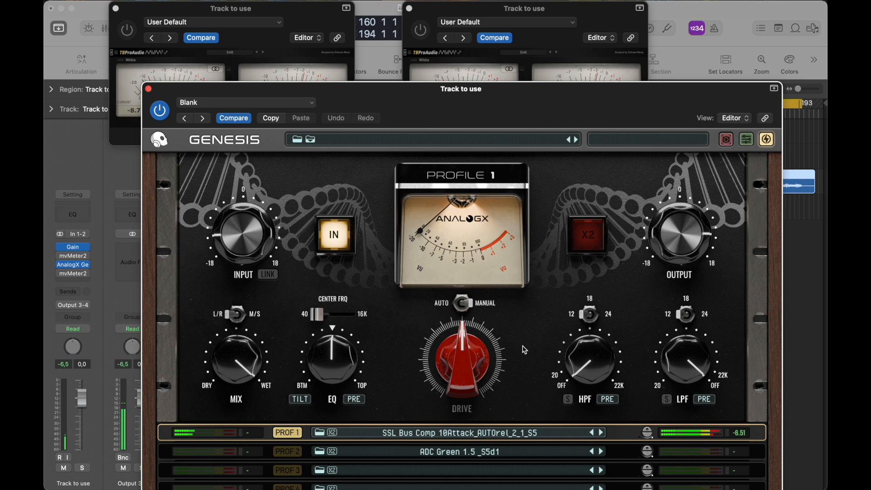
pyautogui.moveTo(461, 102); pyautogui.dragTo(465, 78)
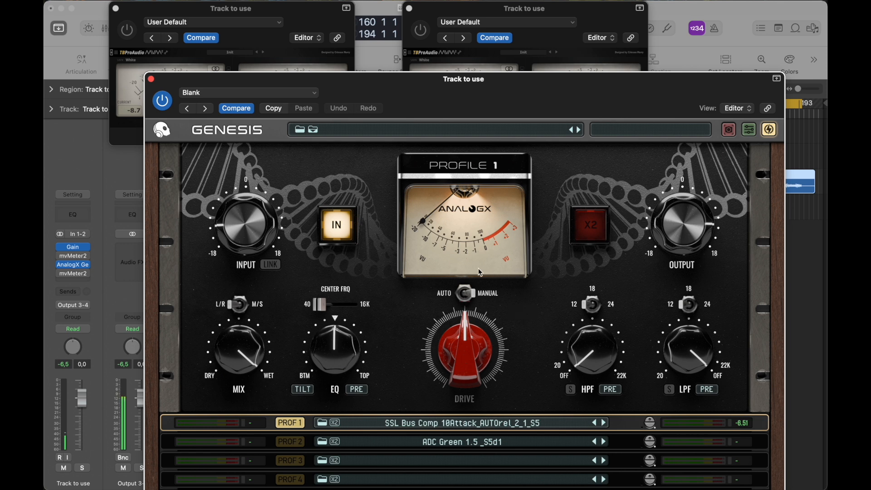
pyautogui.moveTo(451, 88)
pyautogui.mouseDown()
pyautogui.moveTo(456, 123)
pyautogui.moveTo(444, 160)
pyautogui.moveTo(441, 95)
pyautogui.mouseUp()
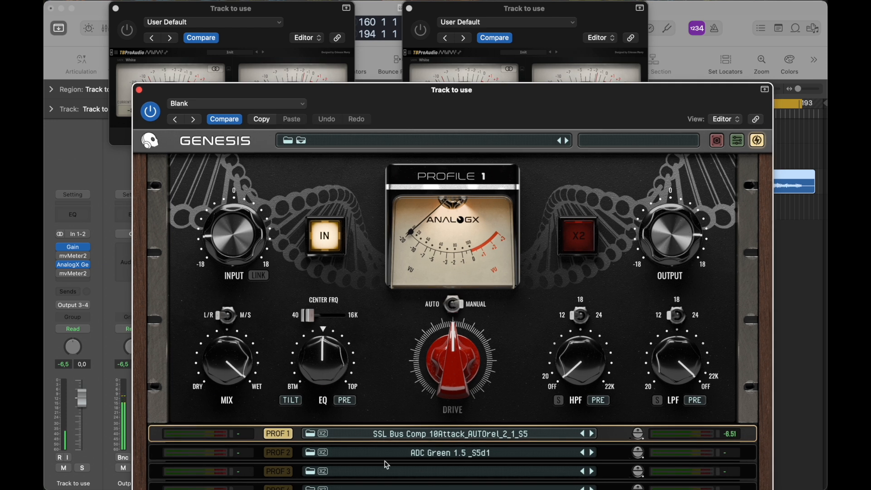
pyautogui.click(283, 457)
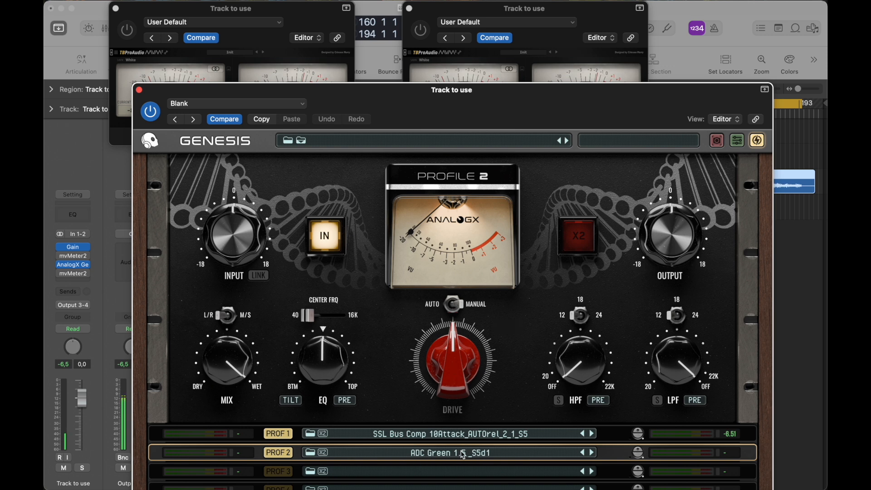
# - Enable the last mvMeter2 again and place the Genesis window below both meter windows
pyautogui.moveTo(437, 107); pyautogui.dragTo(437, 179)
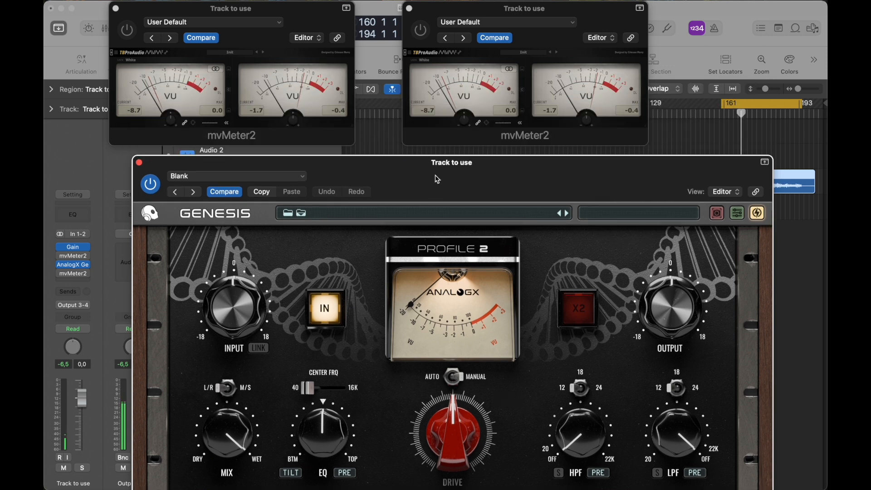
pyautogui.click(73, 273)
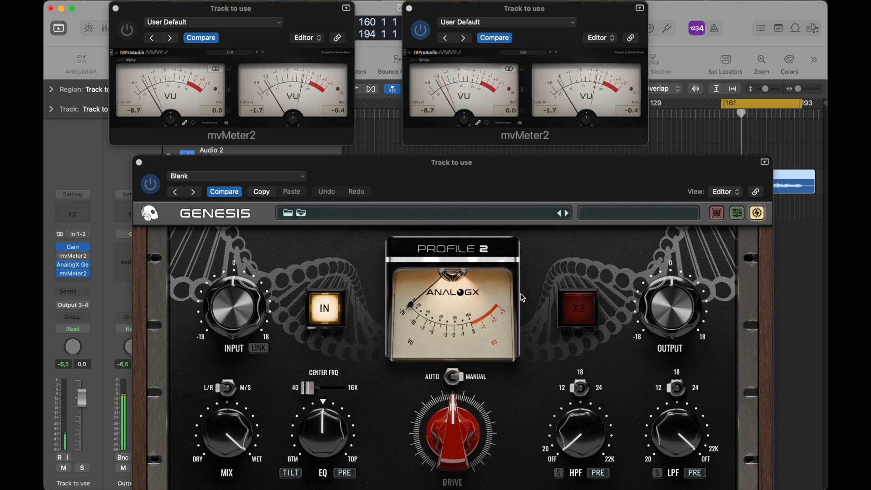
pyautogui.moveTo(499, 176); pyautogui.dragTo(495, 169)
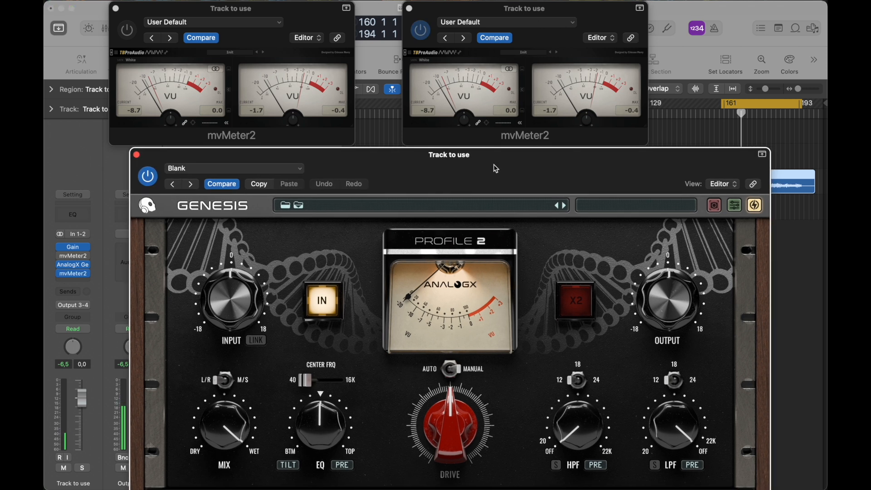
pyautogui.click(507, 121)
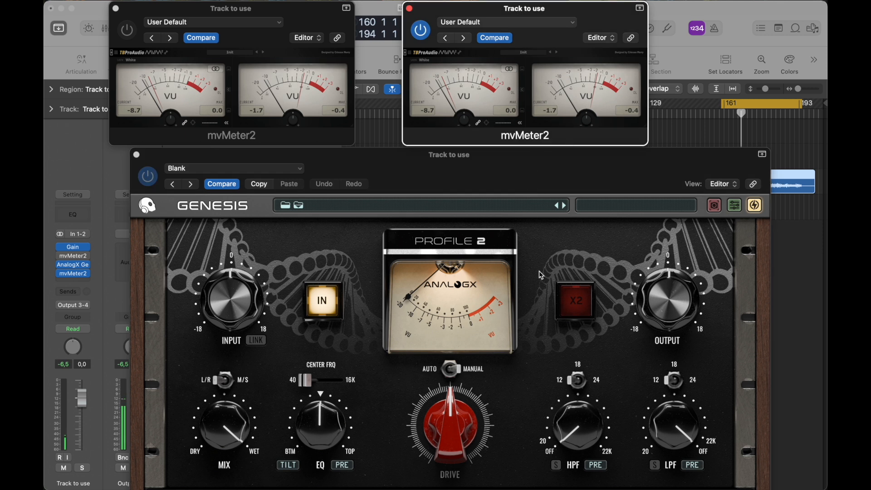
# - Check Profile 2's input and output settings, and play the section to read the level after Genesis
pyautogui.moveTo(453, 179); pyautogui.dragTo(449, 118)
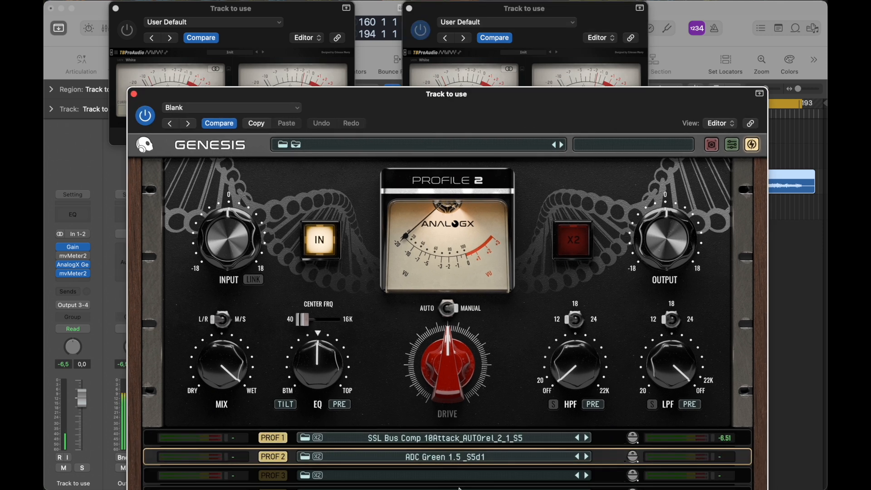
pyautogui.moveTo(230, 220)
pyautogui.moveTo(668, 222)
pyautogui.moveTo(483, 112); pyautogui.dragTo(480, 174)
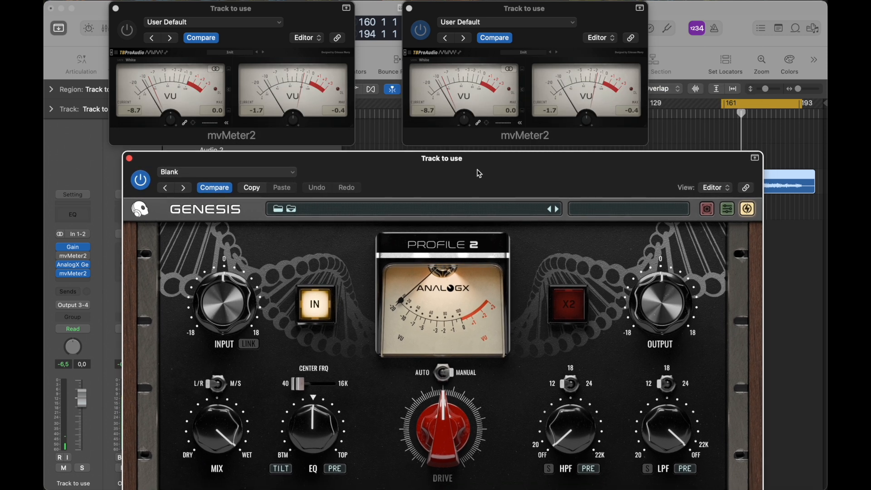
pyautogui.press('space')
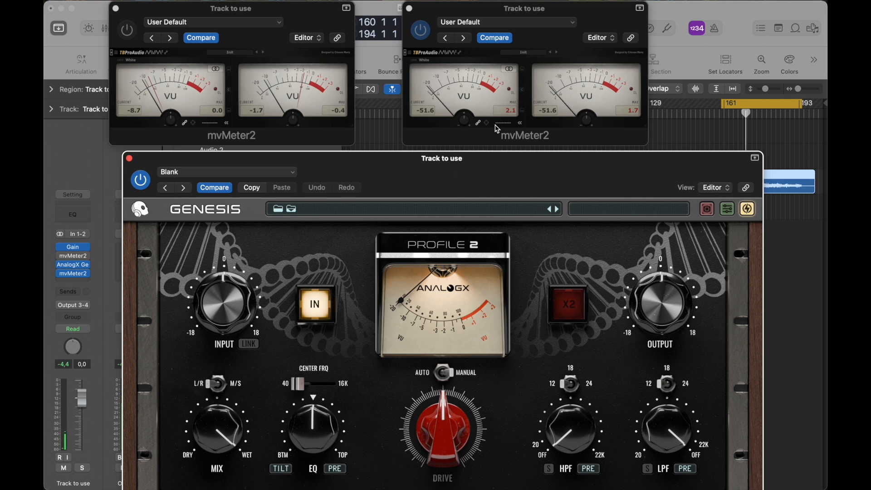
# - Set Profile 2's output to about -2.1 dB in Genesis
pyautogui.moveTo(674, 322)
pyautogui.moveTo(665, 294); pyautogui.dragTo(665, 304)
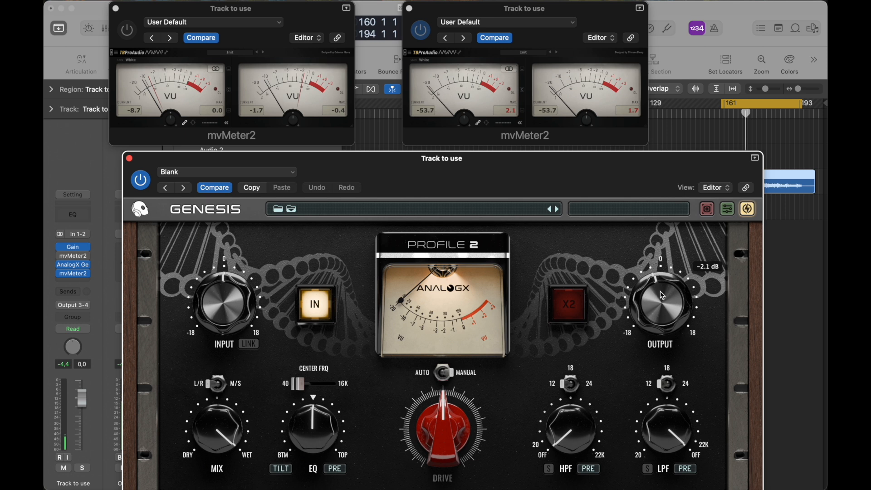
pyautogui.moveTo(579, 160); pyautogui.dragTo(577, 157)
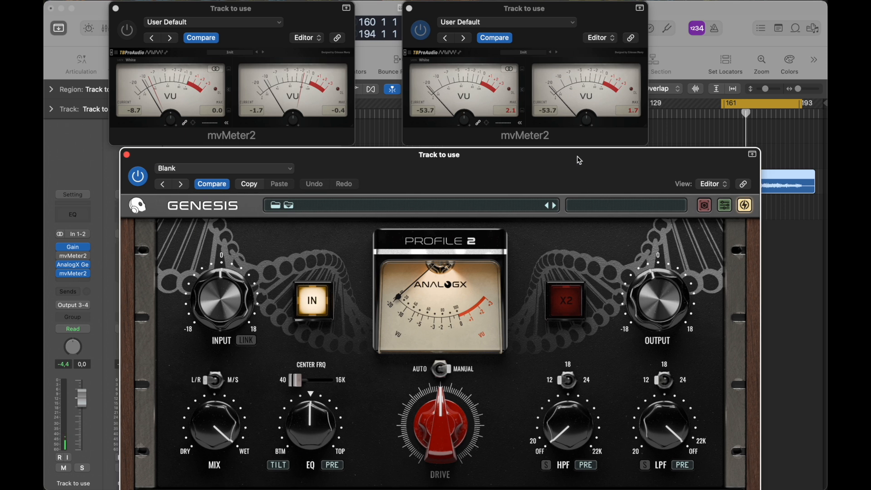
# - Reset the last mvMeter2's maximum readings and replay the section to check the level with Profile 2's reduced output
pyautogui.click(513, 113)
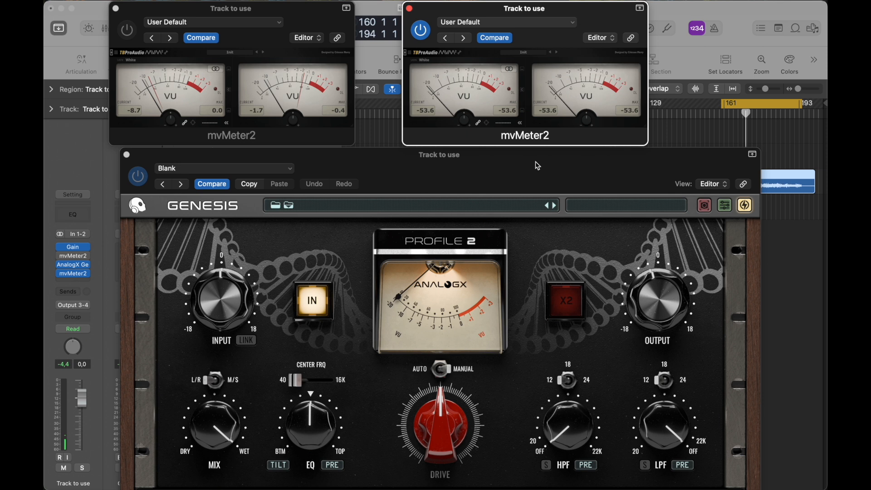
pyautogui.click(522, 159)
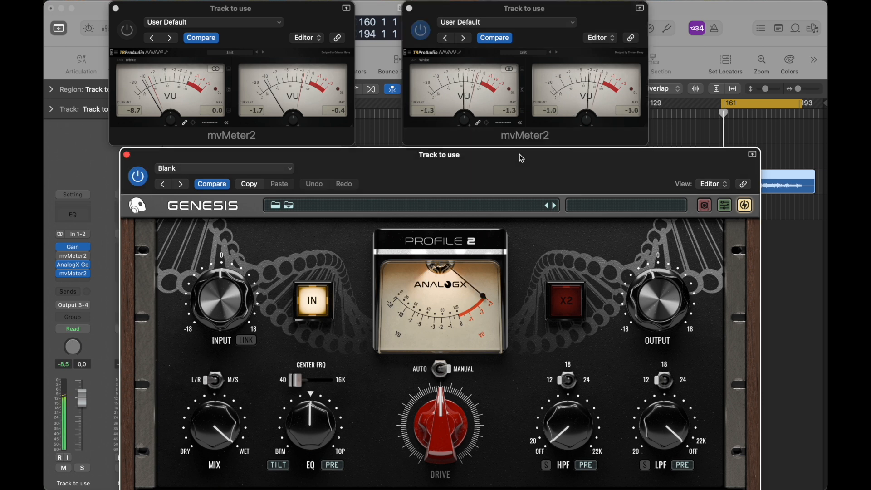
pyautogui.moveTo(522, 159); pyautogui.dragTo(519, 159)
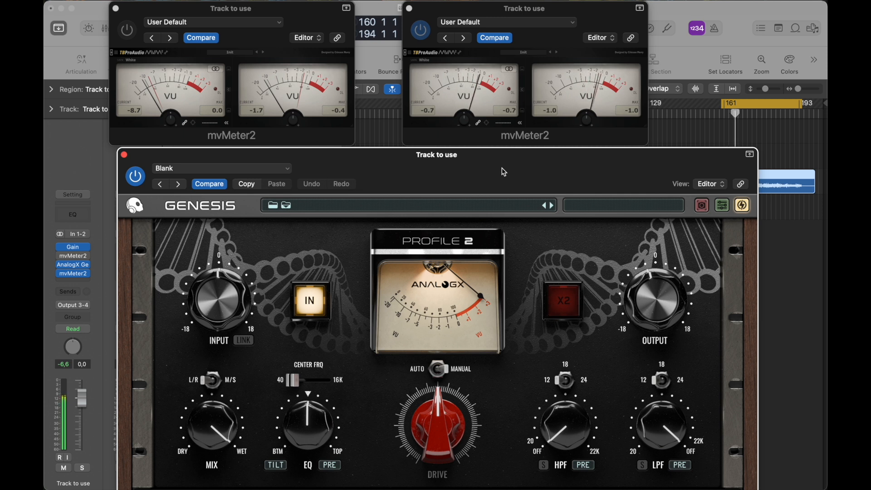
pyautogui.moveTo(470, 159); pyautogui.dragTo(473, 142)
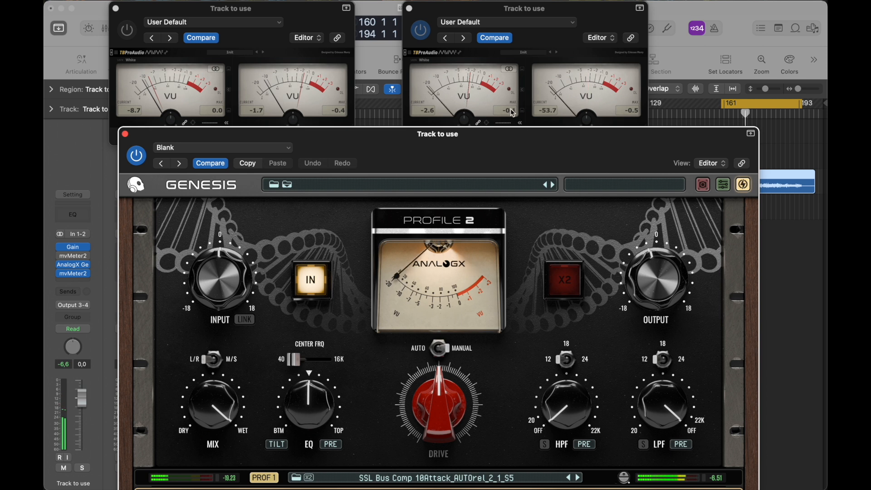
pyautogui.moveTo(663, 271)
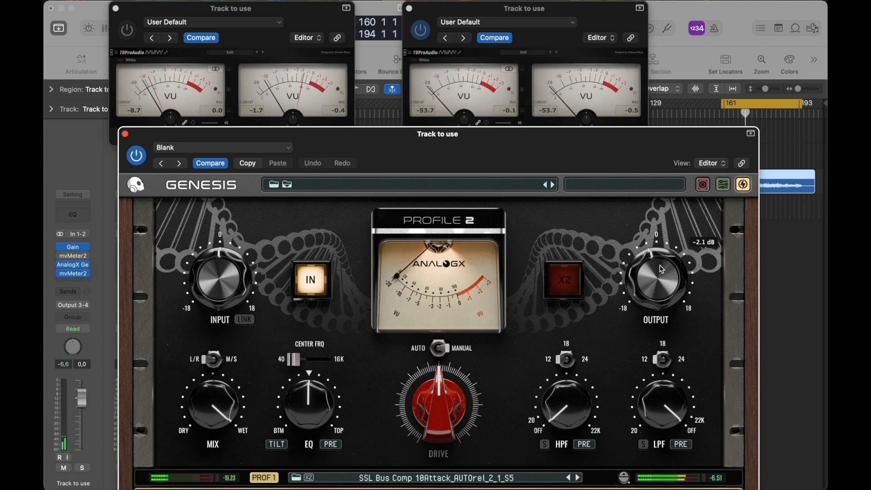
# - Fine-tune Profile 2's output, reset the last mvMeter2's maximum readings and replay the section to compare the levels
pyautogui.moveTo(656, 263); pyautogui.dragTo(656, 263)
pyautogui.click(514, 114)
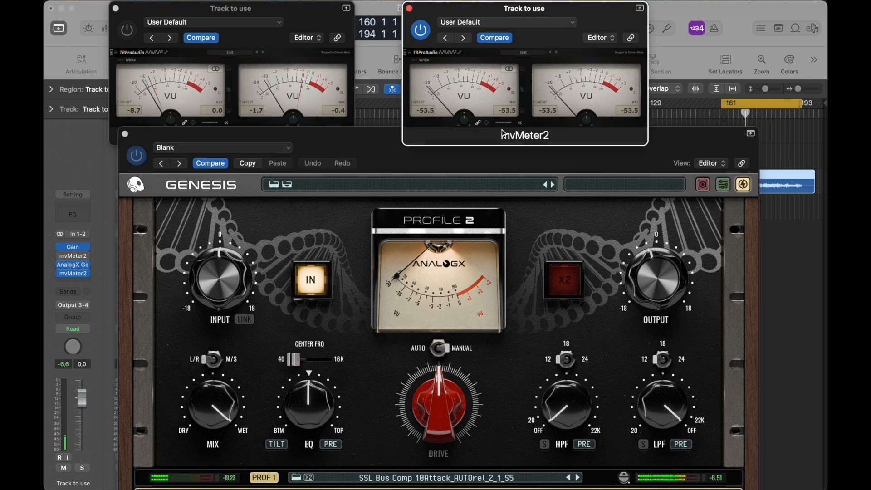
pyautogui.press('space')
# - Disable the last mvMeter2 and move the Genesis window to check its profile slots, leaving it just below the meters
pyautogui.click(394, 147)
pyautogui.moveTo(394, 146); pyautogui.dragTo(409, 120)
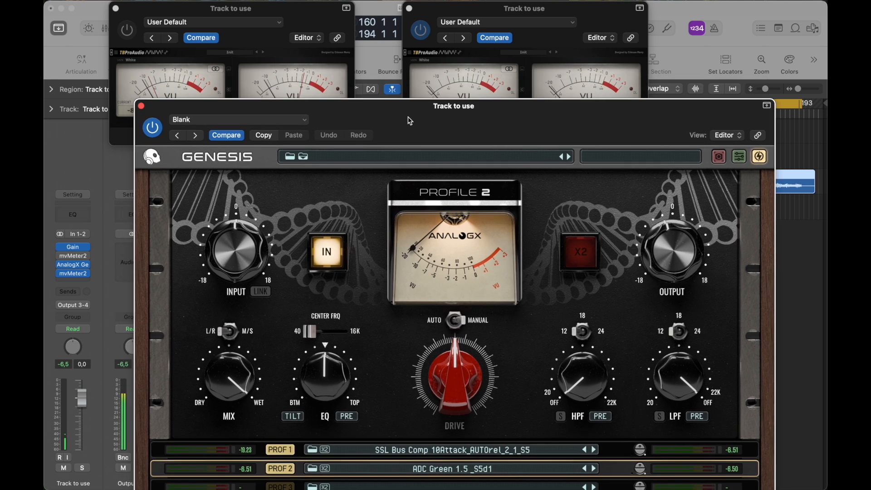
pyautogui.click(62, 274)
pyautogui.moveTo(476, 124); pyautogui.dragTo(478, 102)
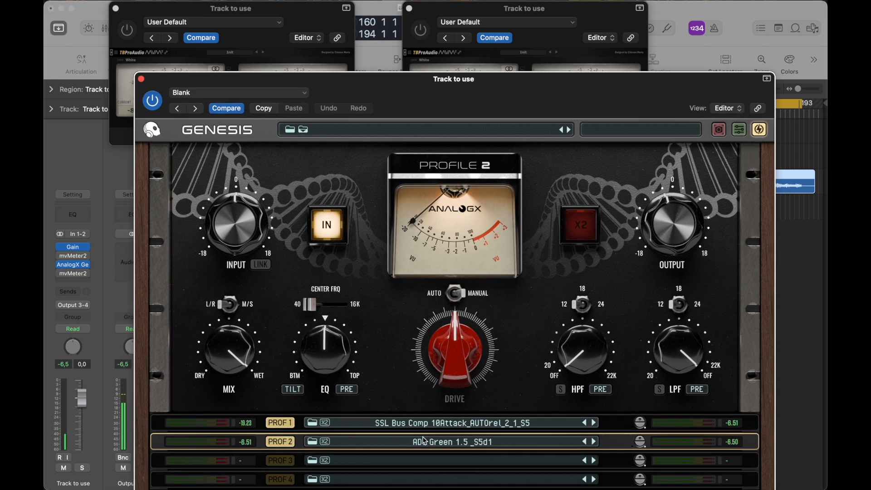
pyautogui.moveTo(468, 99); pyautogui.dragTo(464, 148)
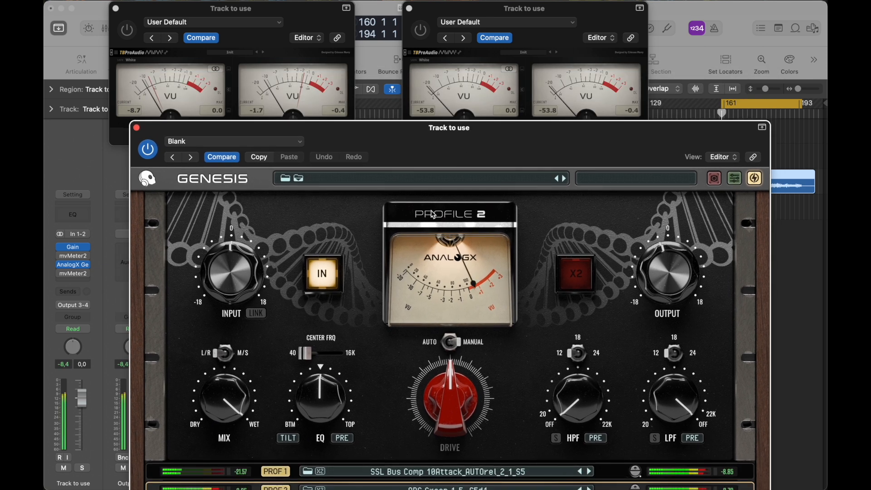
# - Switch Profile 2 out and in repeatedly during playback to compare the sound with and without it, leaving it in
pyautogui.click(331, 282)
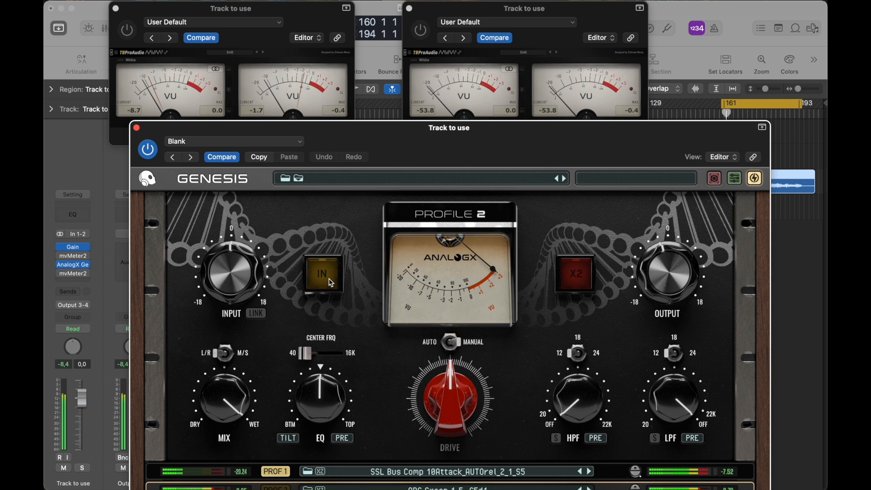
pyautogui.click(331, 282)
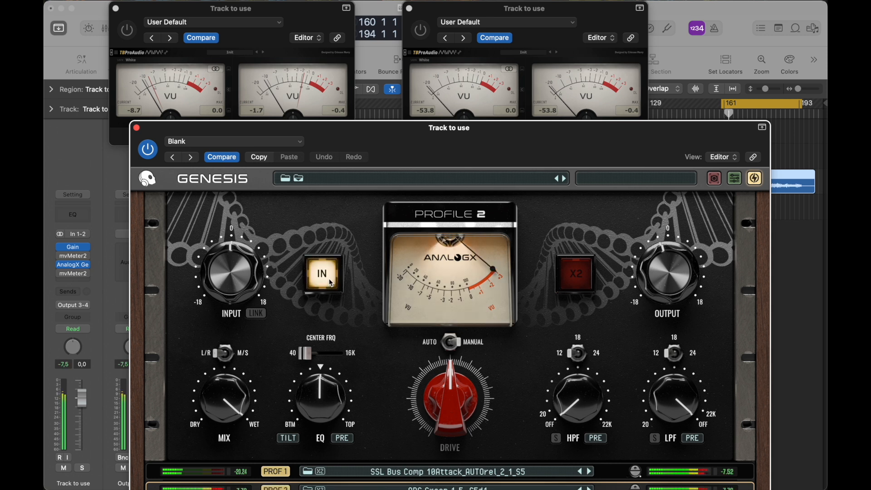
pyautogui.click(331, 283)
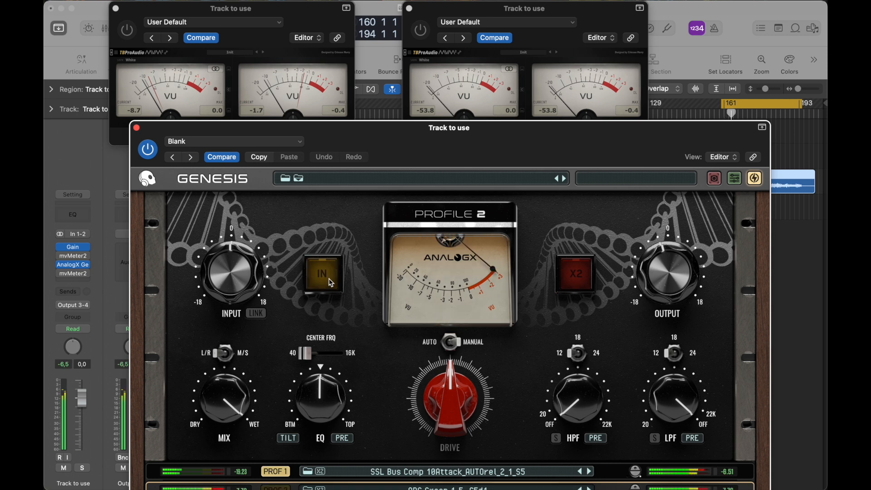
pyautogui.click(331, 283)
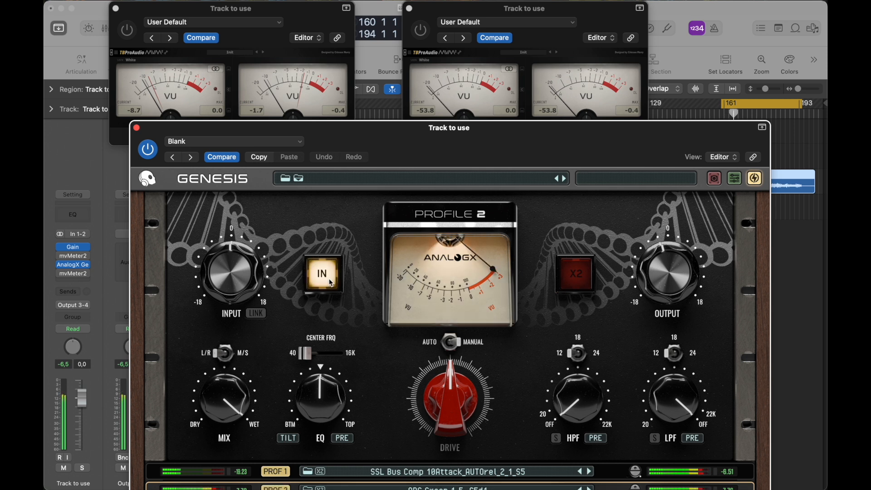
pyautogui.click(331, 283)
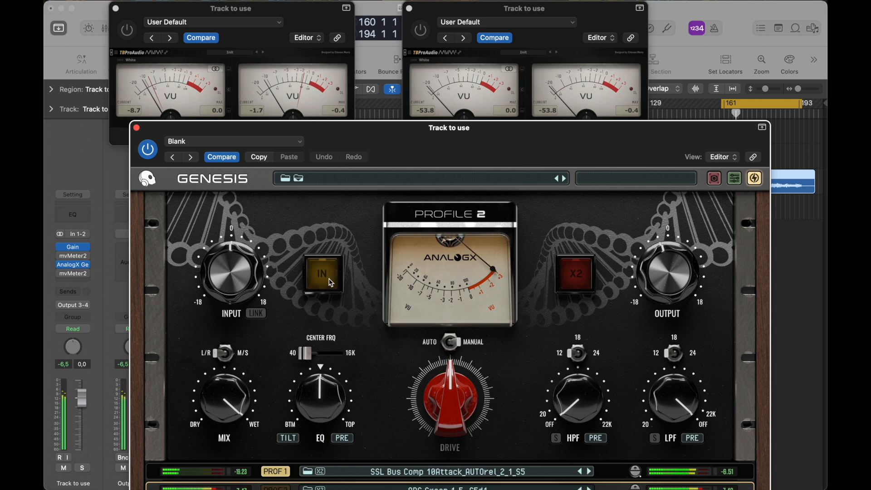
pyautogui.click(331, 282)
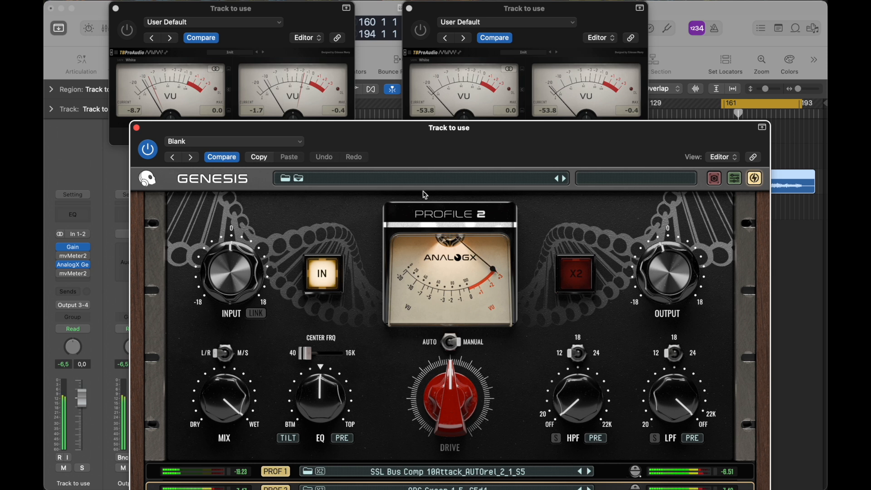
# - Move the Genesis window up to review its loaded profiles, and reposition it clear of both mvMeter2 windows
pyautogui.moveTo(454, 150); pyautogui.dragTo(473, 101)
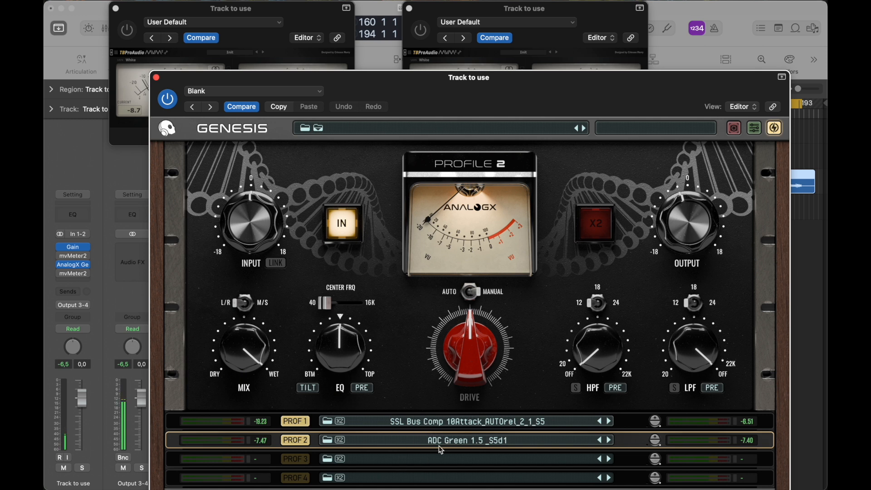
pyautogui.moveTo(450, 103); pyautogui.dragTo(433, 206)
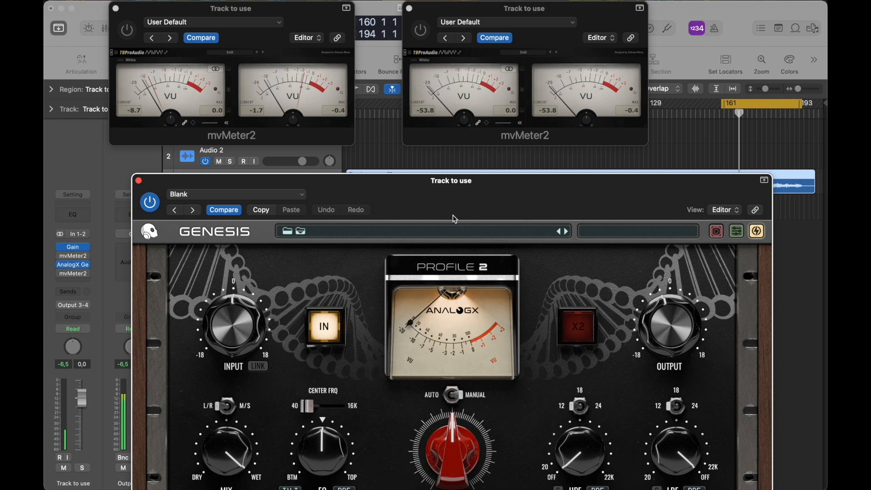
pyautogui.moveTo(453, 196); pyautogui.dragTo(454, 189)
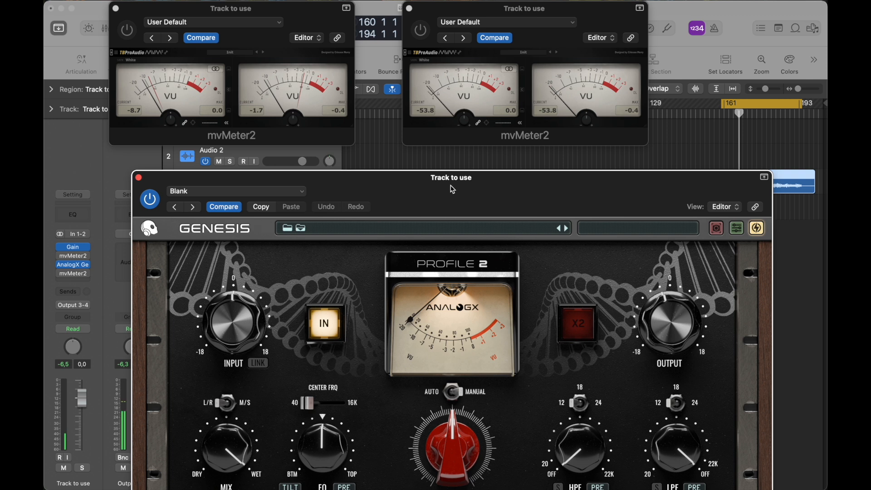
pyautogui.moveTo(452, 190); pyautogui.dragTo(451, 168)
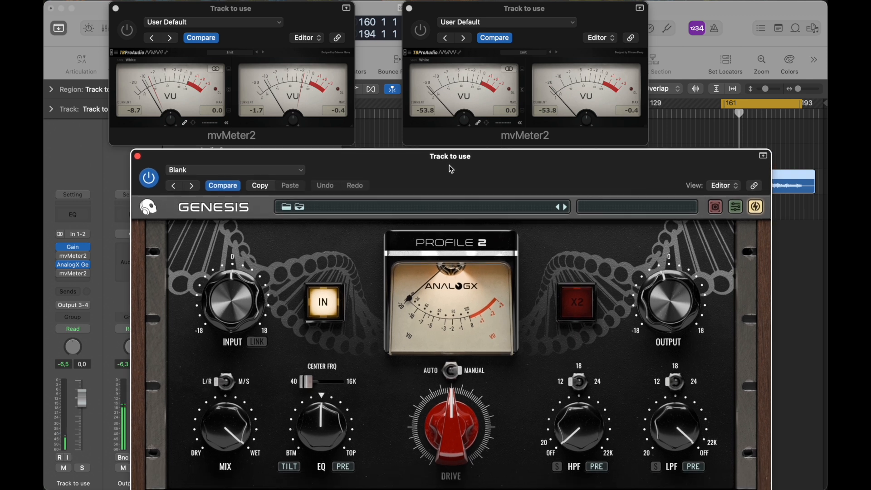
# - Bypass and re-enable the whole Genesis plug-in several times during playback to compare the dry and processed sound, leaving it enabled
pyautogui.click(154, 182)
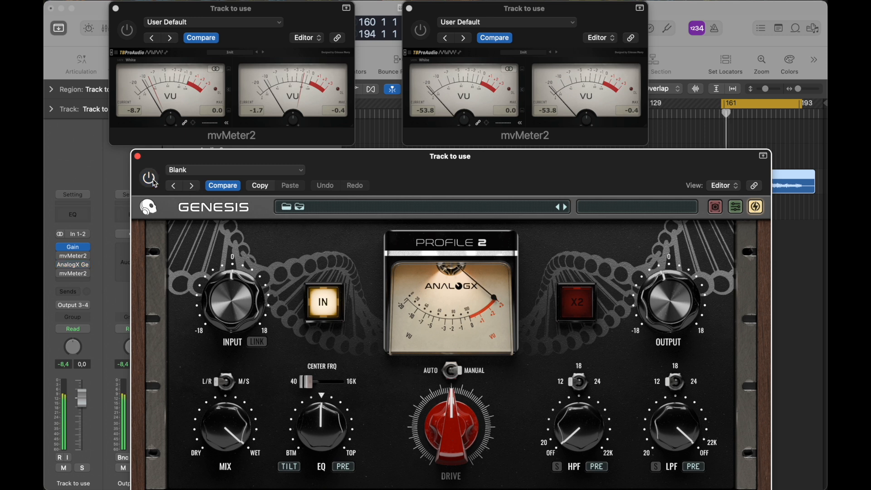
pyautogui.click(154, 183)
pyautogui.click(150, 178)
pyautogui.click(154, 183)
pyautogui.click(154, 182)
pyautogui.click(151, 179)
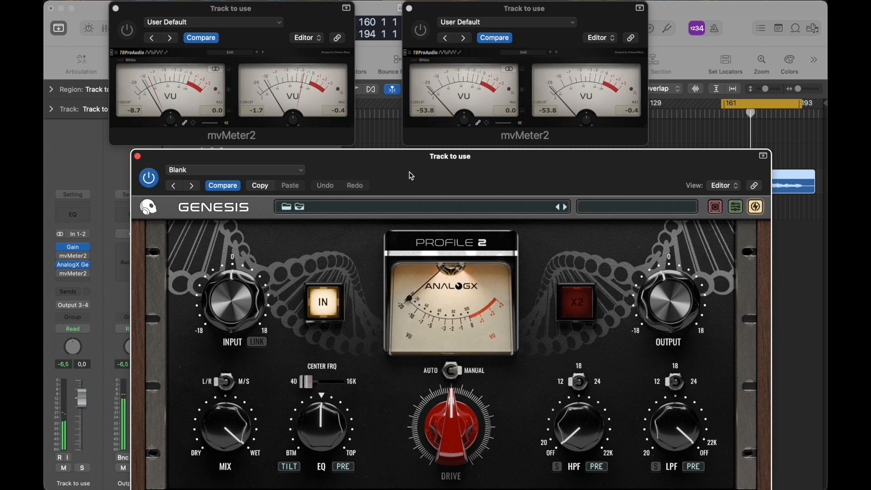
# - Check the last mvMeter2's configuration settings, and adjust the positions of the Genesis and meter windows
pyautogui.moveTo(463, 177); pyautogui.dragTo(487, 189)
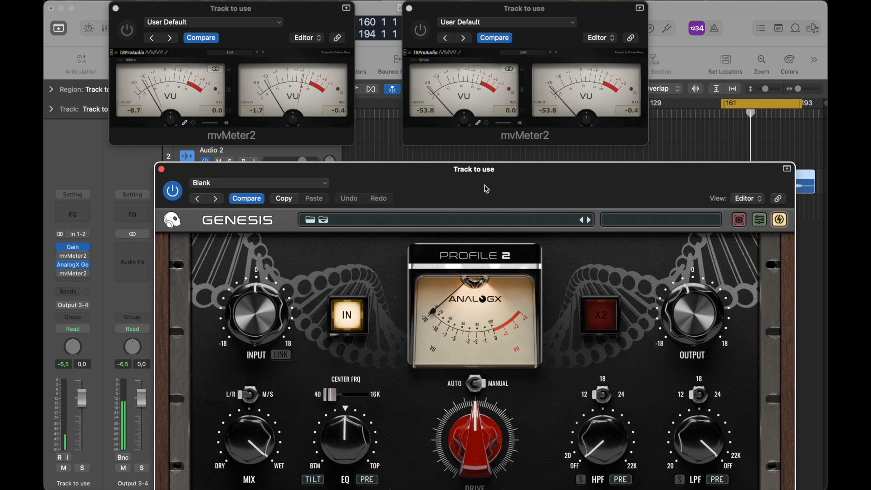
pyautogui.click(413, 56)
pyautogui.click(454, 56)
pyautogui.click(460, 54)
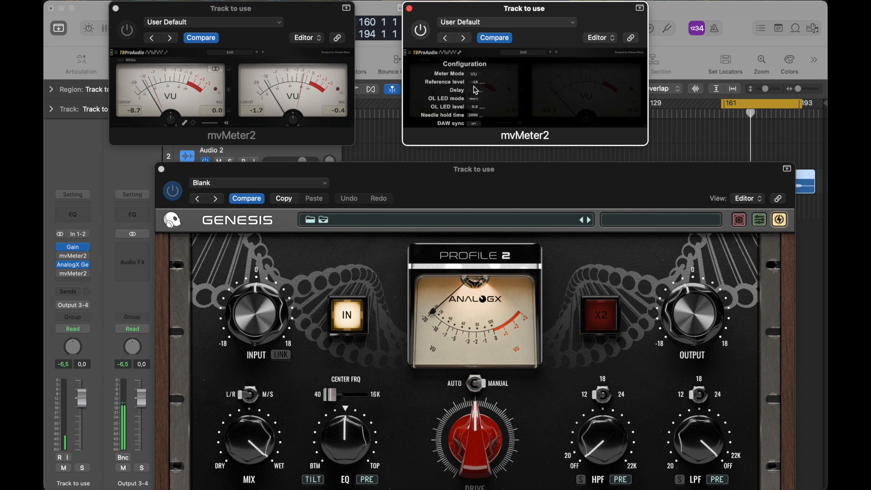
pyautogui.click(463, 55)
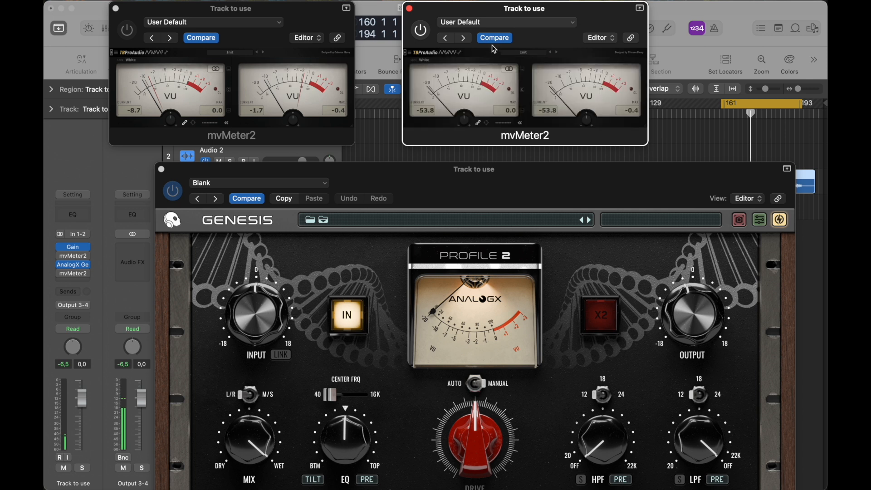
pyautogui.moveTo(591, 21)
pyautogui.mouseDown()
pyautogui.moveTo(584, 28)
pyautogui.moveTo(579, 21)
pyautogui.mouseUp()
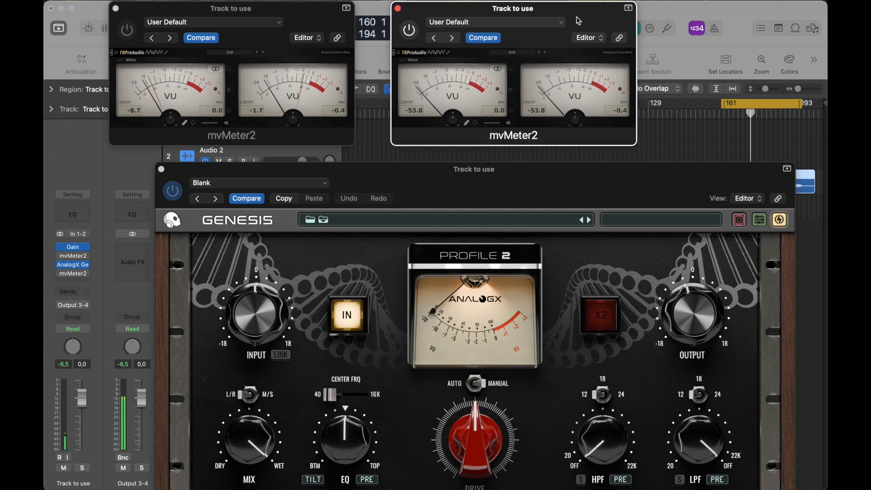